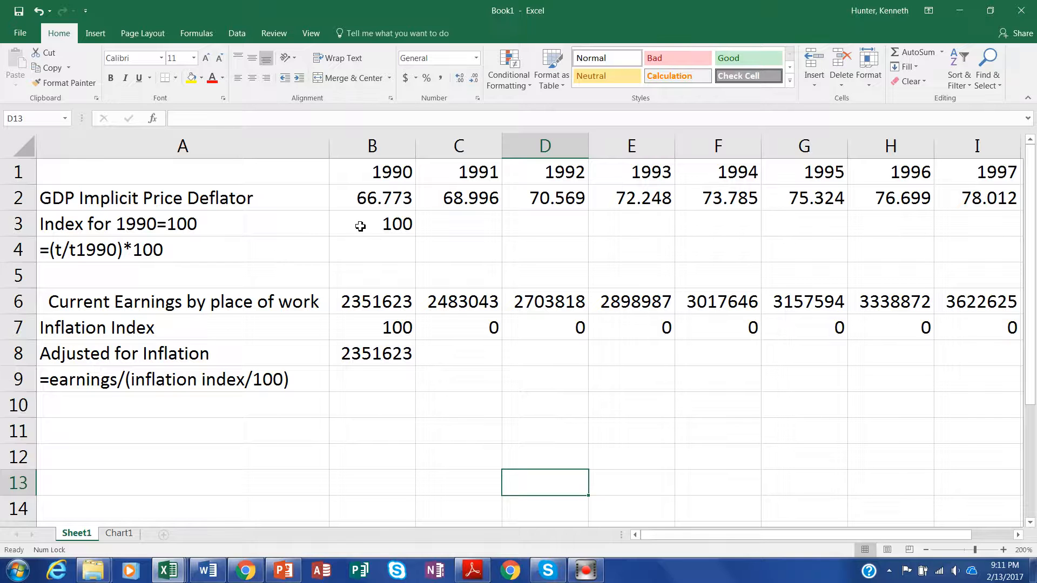
- Examine the GDP Implicit Price Deflator values for 1990 through 1997 and the 1990 index formula in B3
{"action": "left_click", "coordinate": [371, 207]}
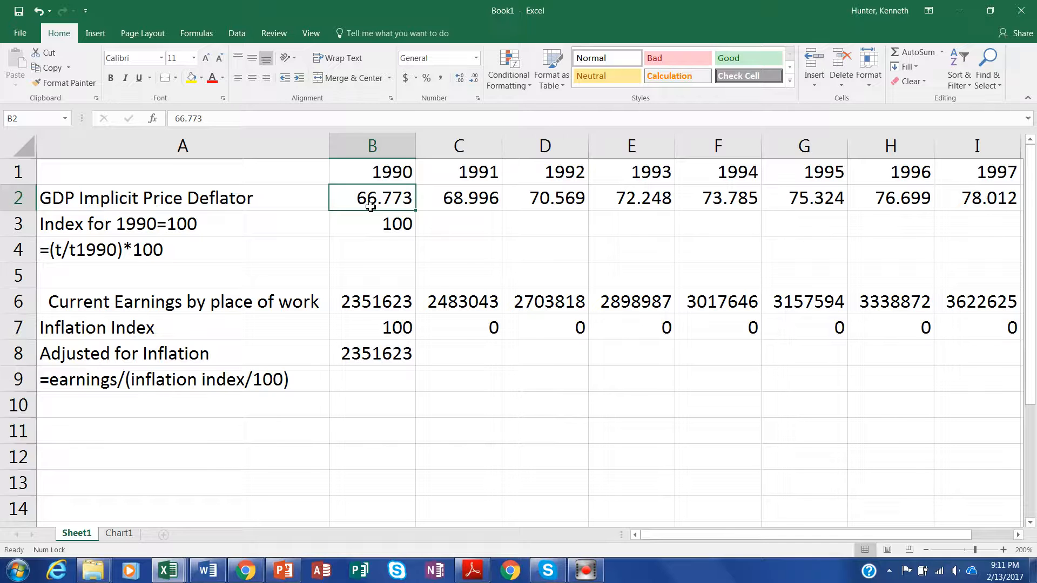
{"action": "key", "text": "Up"}
{"action": "key", "text": "Right"}
{"action": "key", "text": "Right"}
{"action": "key", "text": "Right"}
{"action": "key", "text": "Right"}
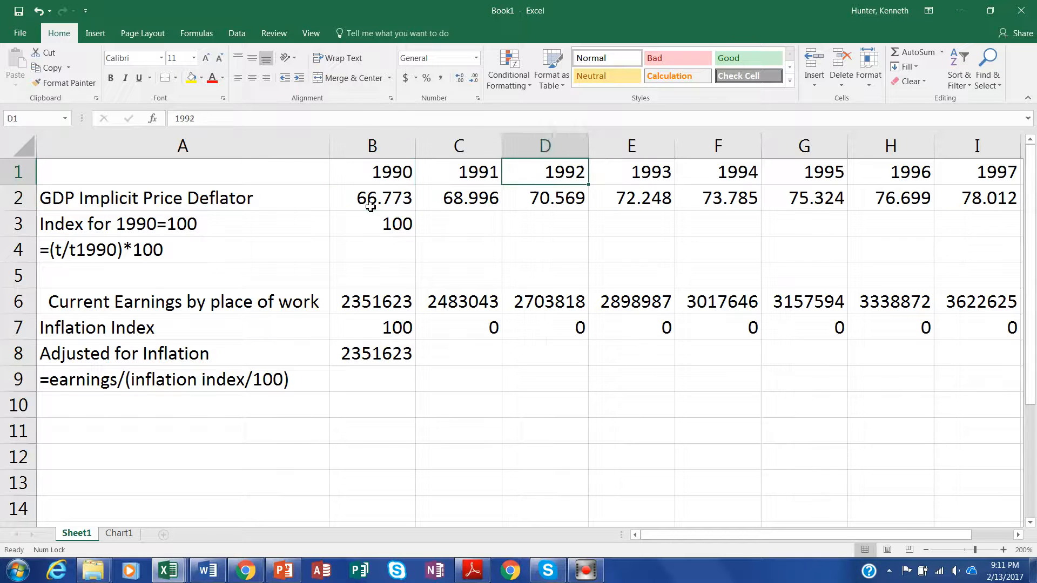
{"action": "key", "text": "Right"}
{"action": "key", "text": "Right"}
{"action": "key", "text": "Right"}
{"action": "key", "text": "Down"}
{"action": "key", "text": "Down"}
{"action": "key", "text": "Left"}
{"action": "key", "text": "Left"}
{"action": "key", "text": "Left"}
{"action": "key", "text": "Left"}
{"action": "key", "text": "Left"}
{"action": "key", "text": "Left"}
{"action": "key", "text": "Left"}
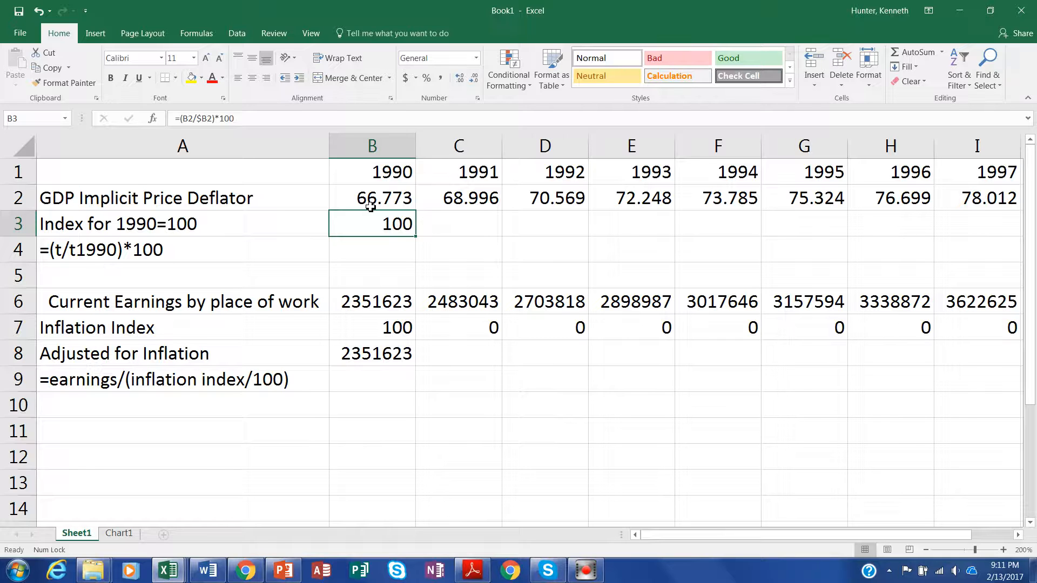
- Compare the index formula note in A4 with the 1990 deflator in B2 and the formula in B3
{"action": "key", "text": "Return"}
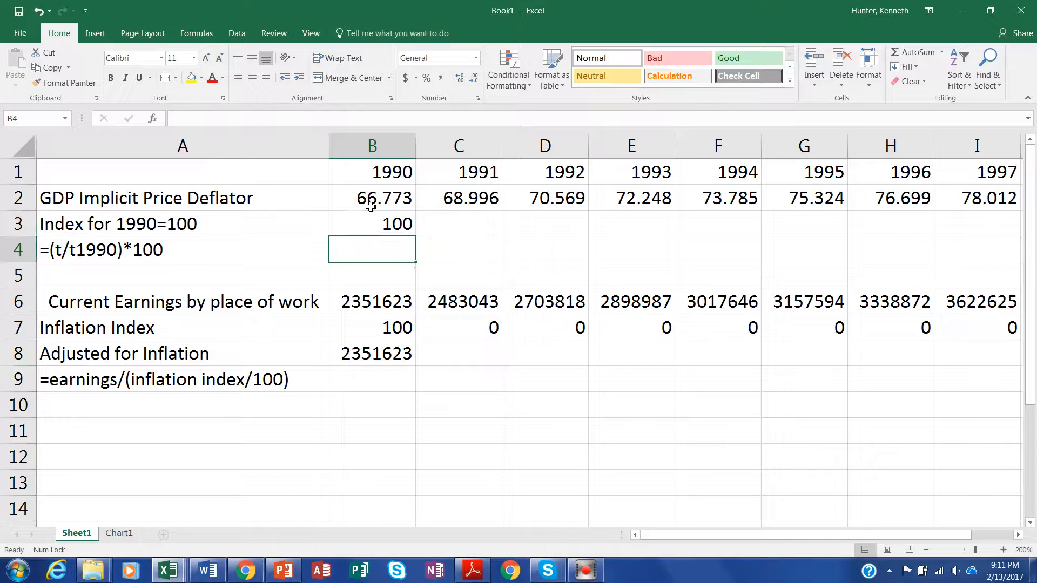
{"action": "key", "text": "Left"}
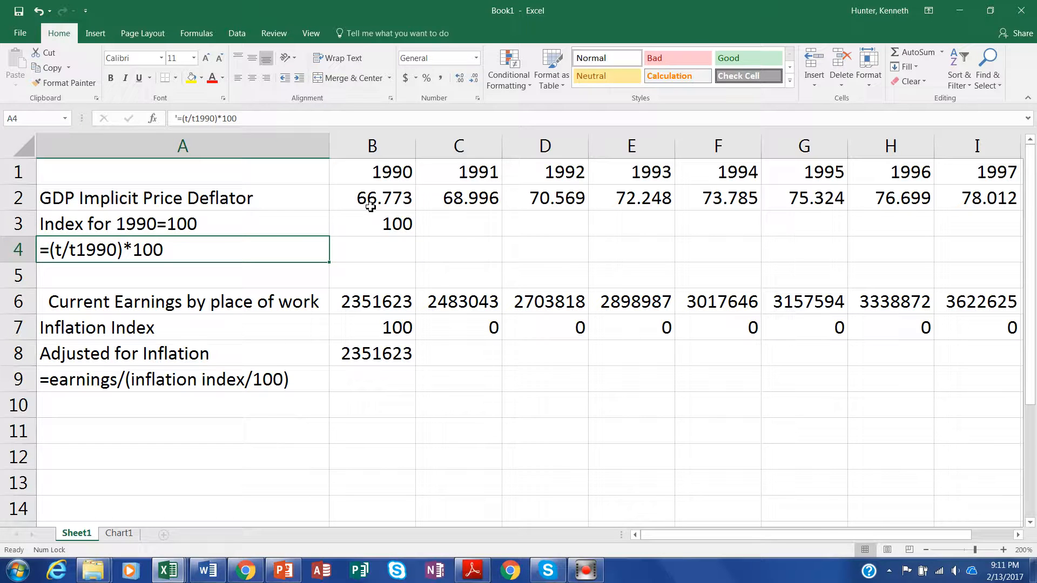
{"action": "key", "text": "Up"}
{"action": "key", "text": "Up"}
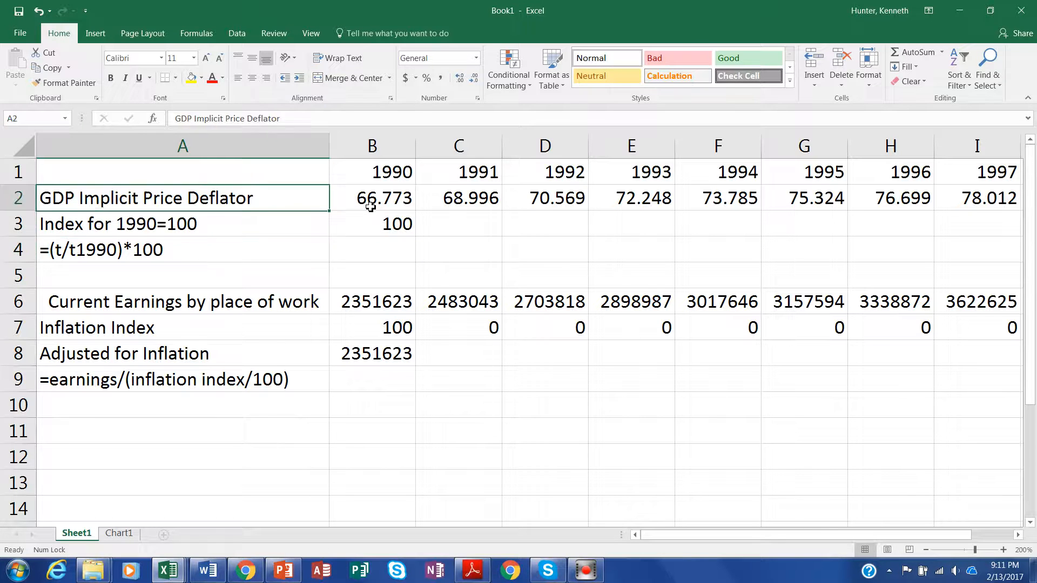
{"action": "key", "text": "Right"}
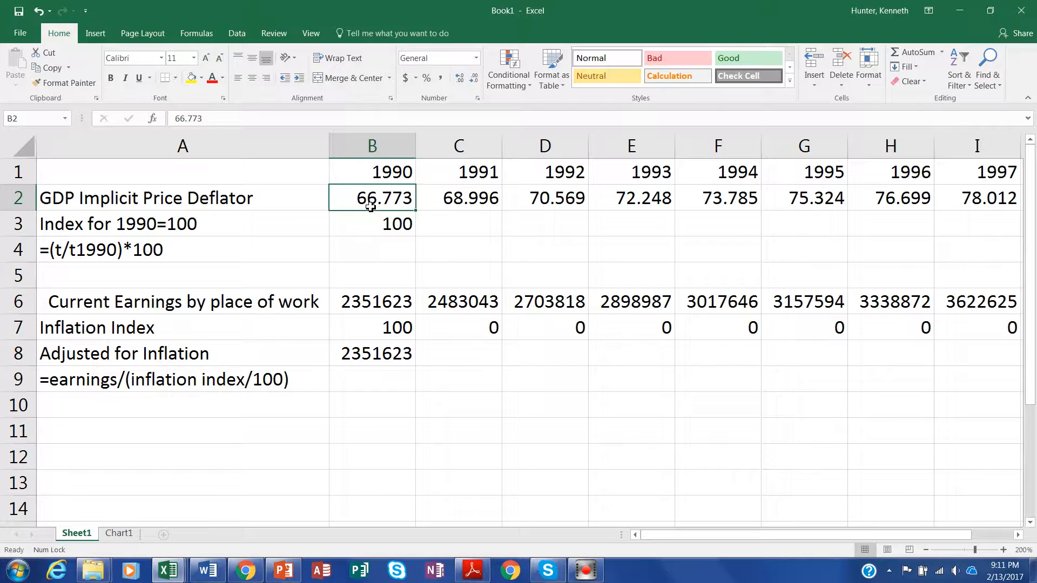
{"action": "key", "text": "Down"}
{"action": "key", "text": "Up"}
{"action": "key", "text": "Down"}
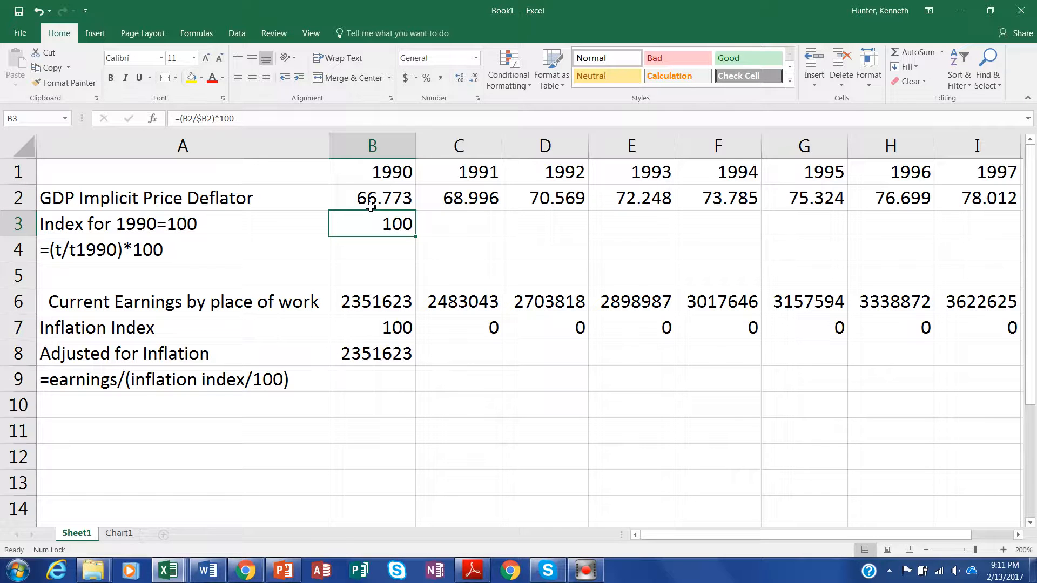
{"action": "key", "text": "Up"}
{"action": "key", "text": "Down"}
- Copy the 1990 index formula in B3 across row 3 through the 1997 column
{"action": "key", "text": "ctrl+c"}
{"action": "key", "text": "shift+Right"}
{"action": "key", "text": "shift+Right"}
{"action": "key", "text": "shift+Right"}
{"action": "key", "text": "shift+Right"}
{"action": "key", "text": "shift+Right"}
{"action": "key", "text": "shift+Right"}
{"action": "key", "text": "shift+Right"}
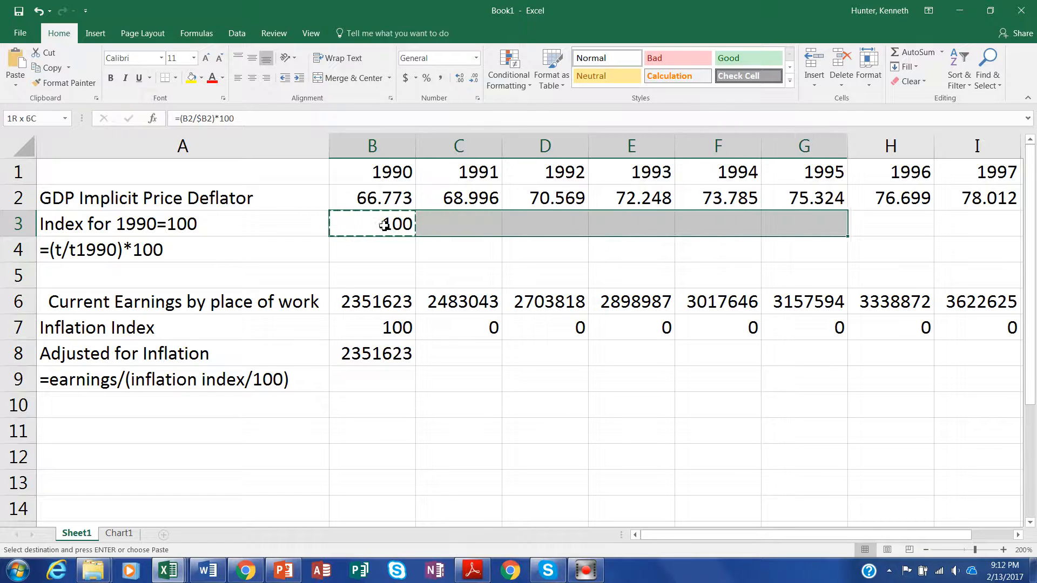
{"action": "key", "text": "ctrl+v"}
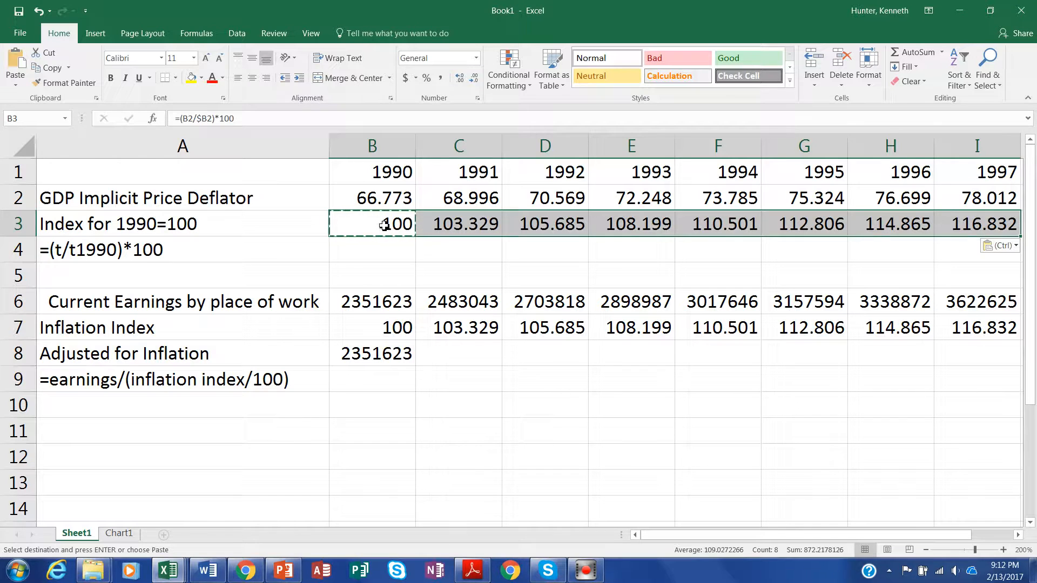
- Inspect the row 3 index formulas from 1990 to 1997, checking the 1997 formula against its deflator in I2
{"action": "key", "text": "Down"}
{"action": "key", "text": "Up"}
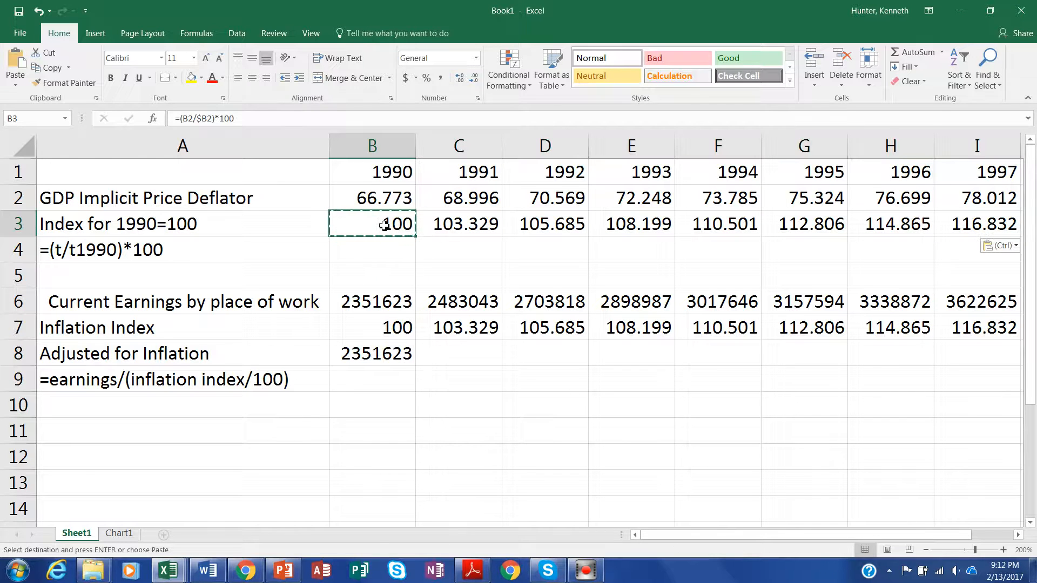
{"action": "key", "text": "Right"}
{"action": "key", "text": "Right"}
{"action": "key", "text": "Right"}
{"action": "key", "text": "Right"}
{"action": "key", "text": "Right"}
{"action": "key", "text": "Right"}
{"action": "key", "text": "Right"}
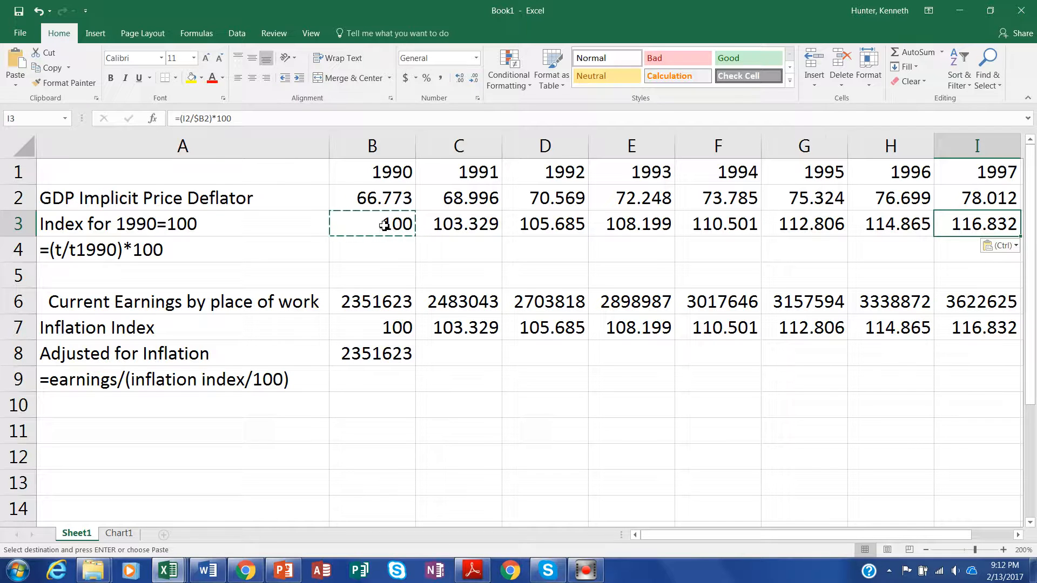
{"action": "key", "text": "Up"}
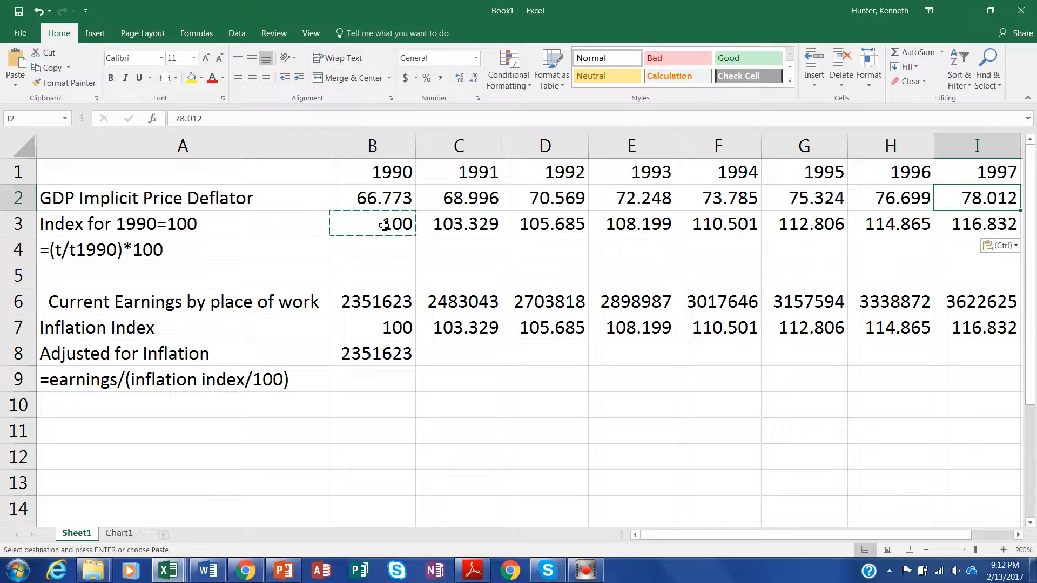
{"action": "key", "text": "Down"}
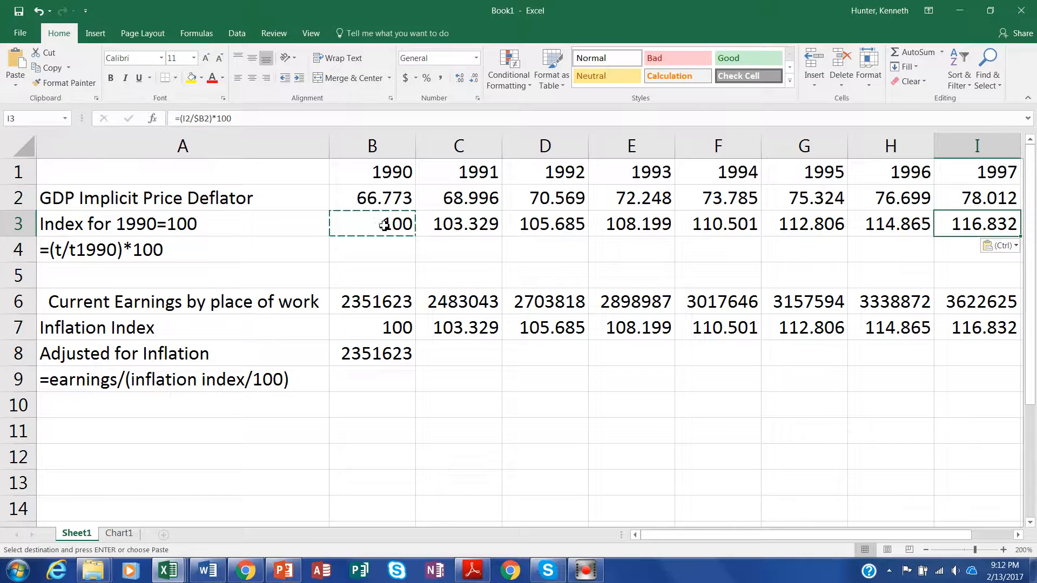
- Examine the Current Earnings by place of work row from 1997 back to 1990 and its label in A6
{"action": "key", "text": "Down"}
{"action": "key", "text": "Down"}
{"action": "key", "text": "Down"}
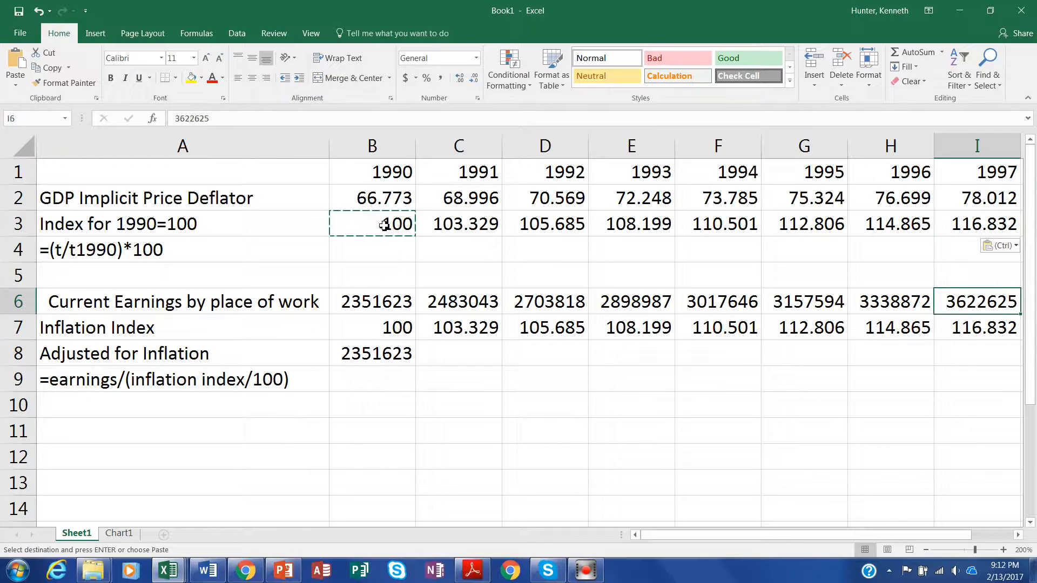
{"action": "key", "text": "Left"}
{"action": "key", "text": "Left"}
{"action": "key", "text": "Left"}
{"action": "key", "text": "Left"}
{"action": "key", "text": "Left"}
{"action": "key", "text": "Left"}
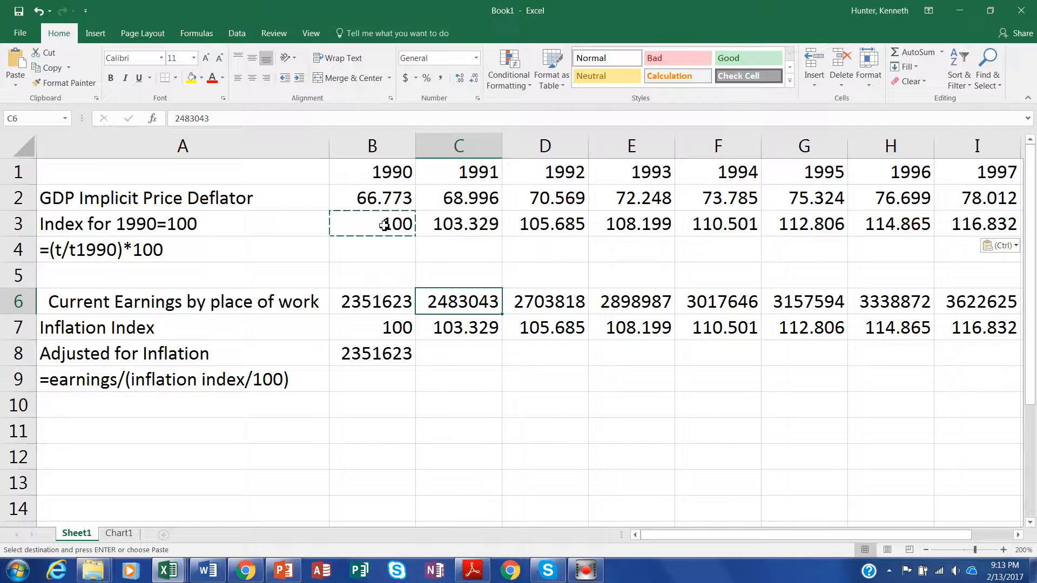
{"action": "key", "text": "Left"}
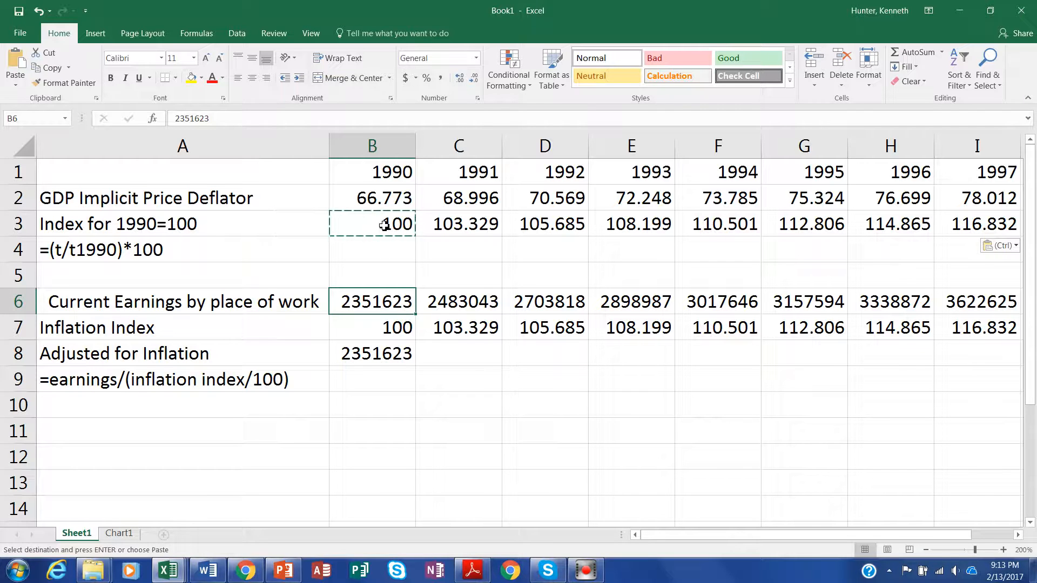
{"action": "key", "text": "Left"}
{"action": "key", "text": "Right"}
{"action": "key", "text": "Left"}
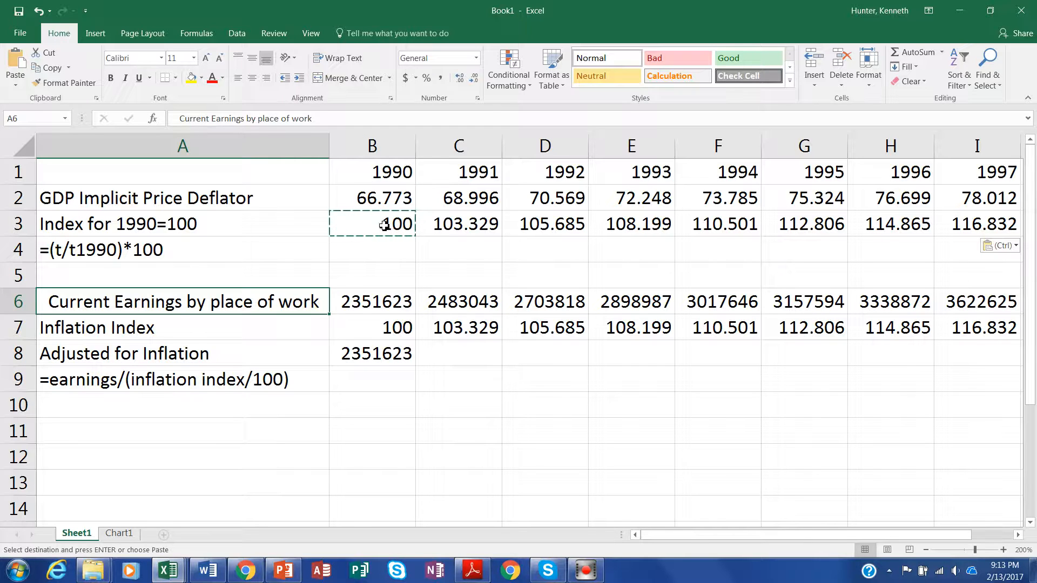
- Examine how the 1990 inflation index in B7 and earnings in B6 feed the adjusted-earnings formula in B8
{"action": "key", "text": "Down"}
{"action": "key", "text": "Right"}
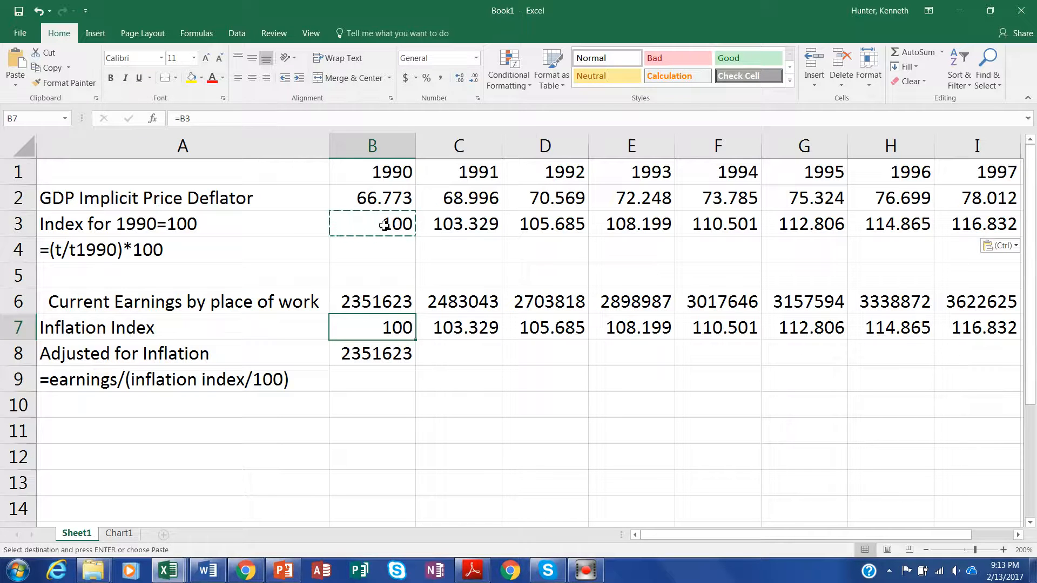
{"action": "key", "text": "Up"}
{"action": "key", "text": "Down"}
{"action": "key", "text": "Down"}
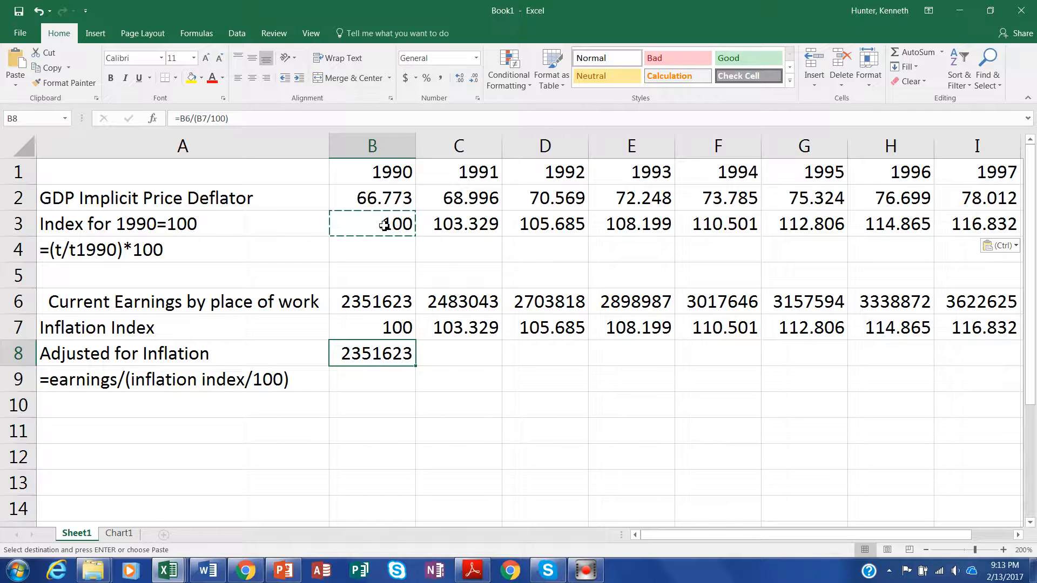
{"action": "key", "text": "Up"}
{"action": "key", "text": "Up"}
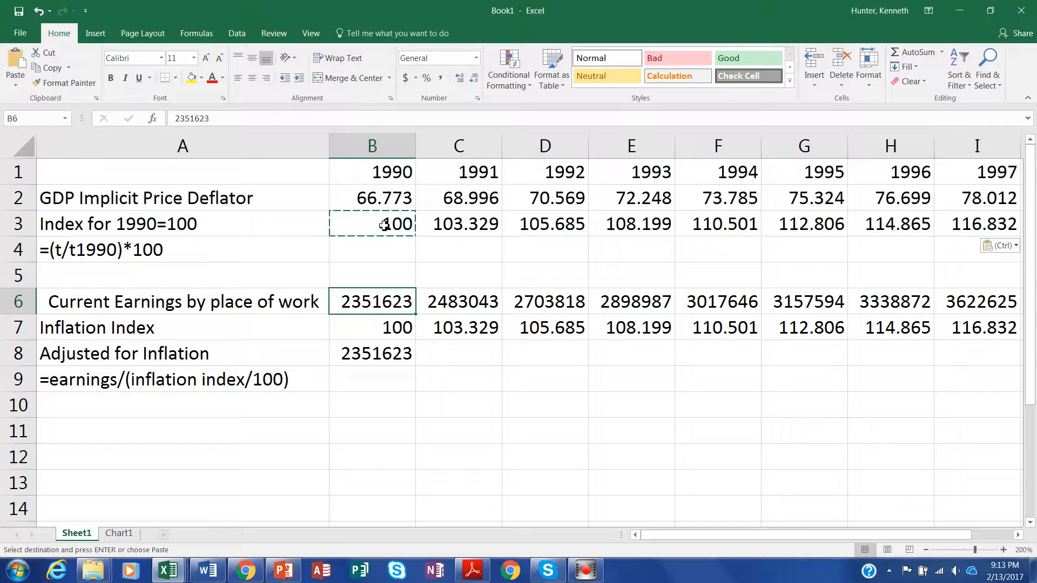
{"action": "key", "text": "Down"}
{"action": "key", "text": "Down"}
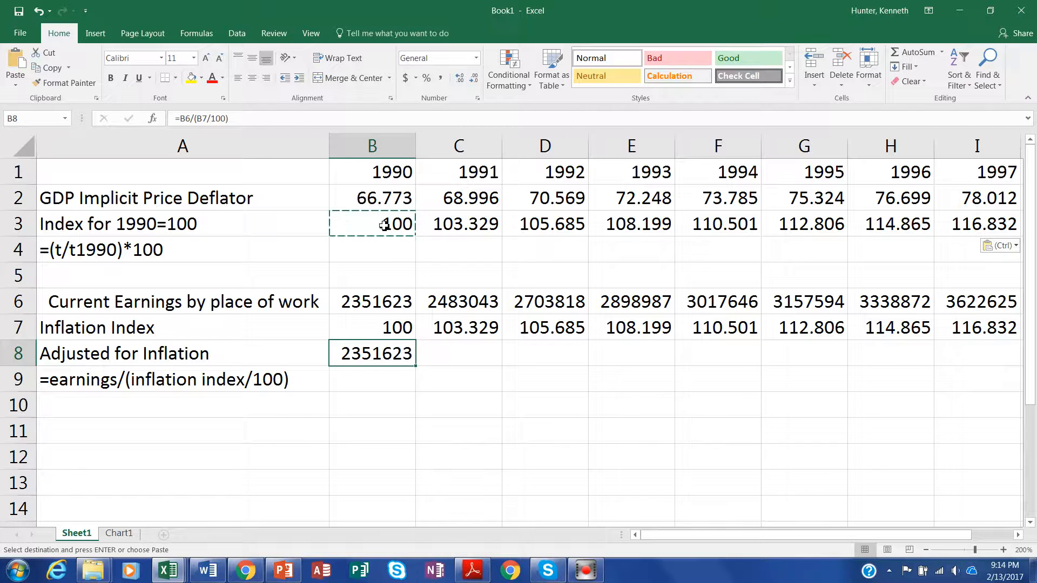
- Copy the 1990 Adjusted for Inflation formula in B8 across row 8 through the 1997 column
{"action": "key", "text": "ctrl+c"}
{"action": "key", "text": "shift+Right"}
{"action": "key", "text": "shift+Right"}
{"action": "key", "text": "shift+Right"}
{"action": "key", "text": "shift+Right"}
{"action": "key", "text": "shift+Right"}
{"action": "key", "text": "shift+Right"}
{"action": "key", "text": "shift+Right"}
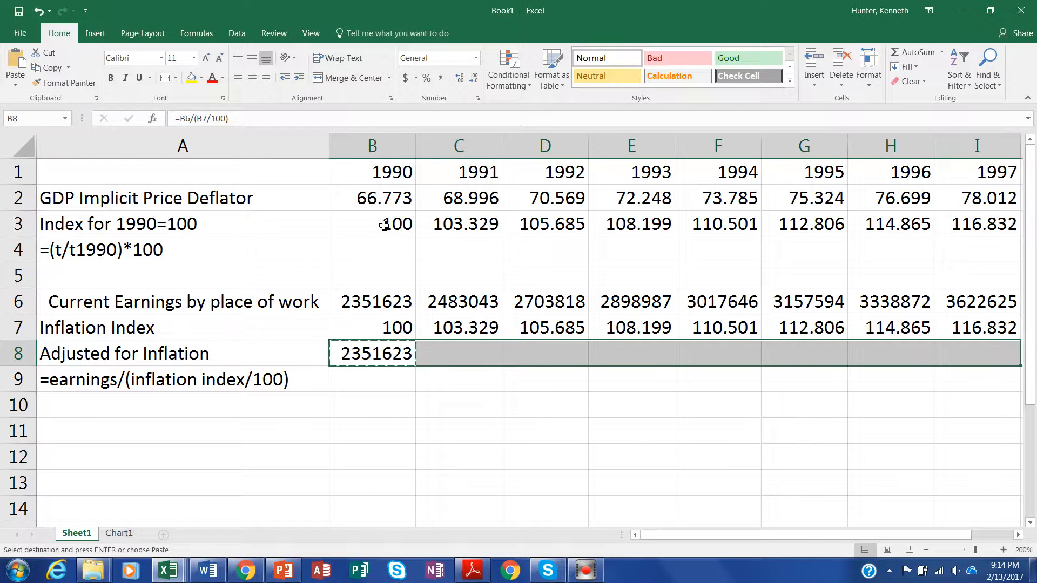
{"action": "key", "text": "ctrl+v"}
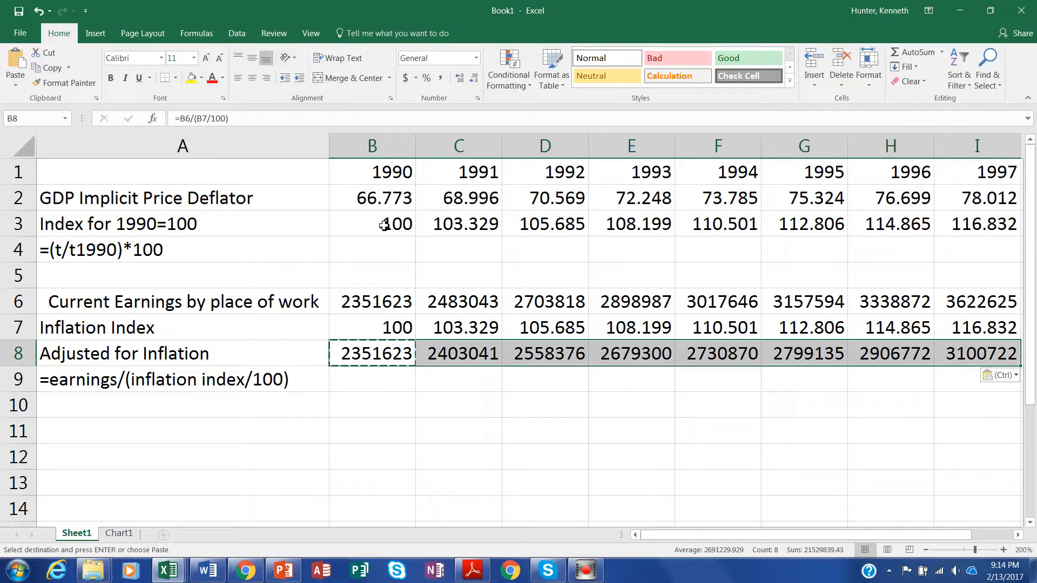
- Inspect the Adjusted for Inflation formulas through 1997 and compare the 1997 result with current earnings
{"action": "key", "text": "Down"}
{"action": "key", "text": "Up"}
{"action": "key", "text": "Right"}
{"action": "key", "text": "Right"}
{"action": "key", "text": "Right"}
{"action": "key", "text": "Right"}
{"action": "key", "text": "Right"}
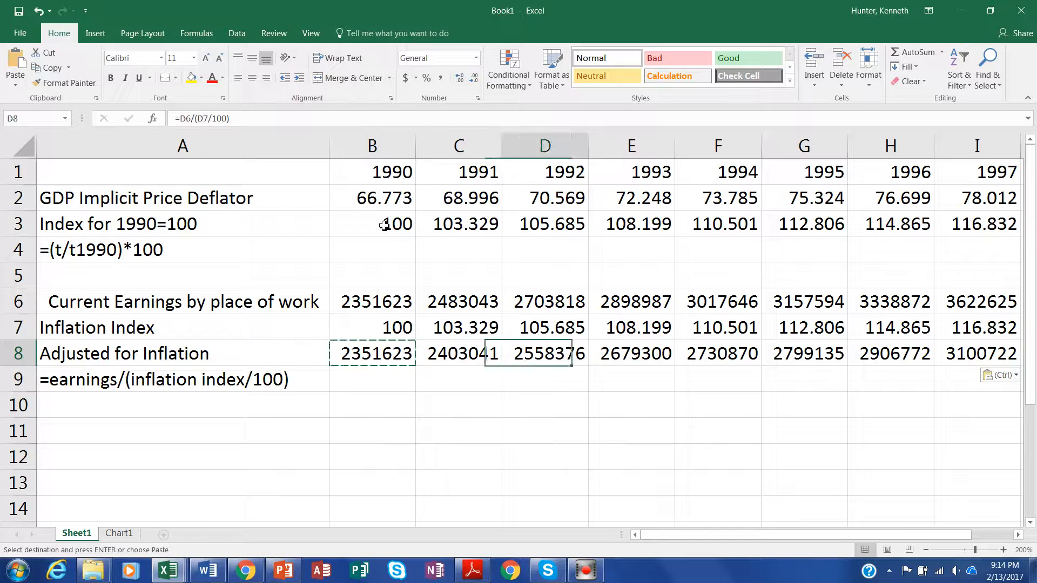
{"action": "key", "text": "Right"}
{"action": "key", "text": "Right"}
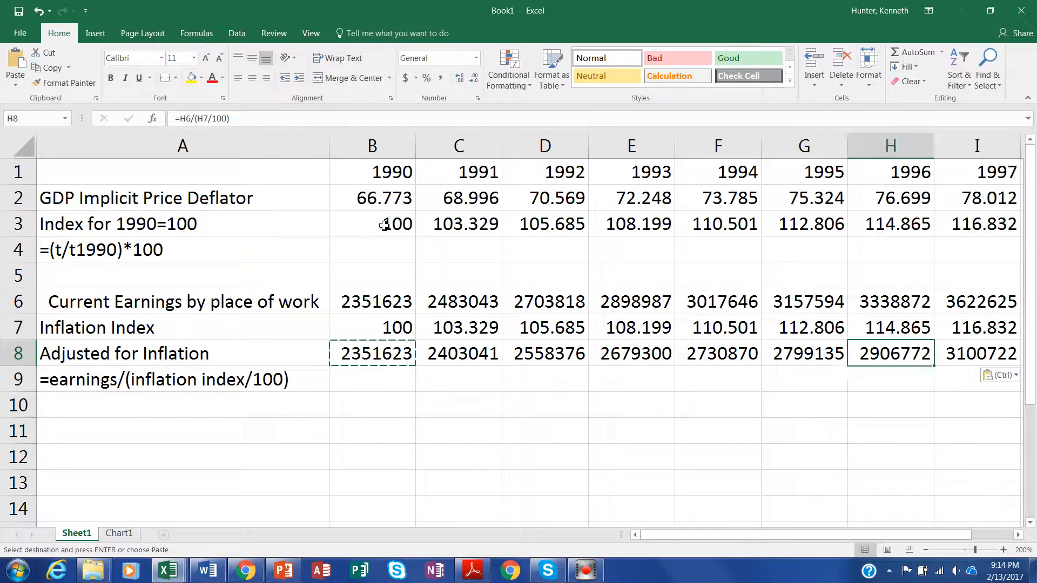
{"action": "key", "text": "Up"}
{"action": "key", "text": "Up"}
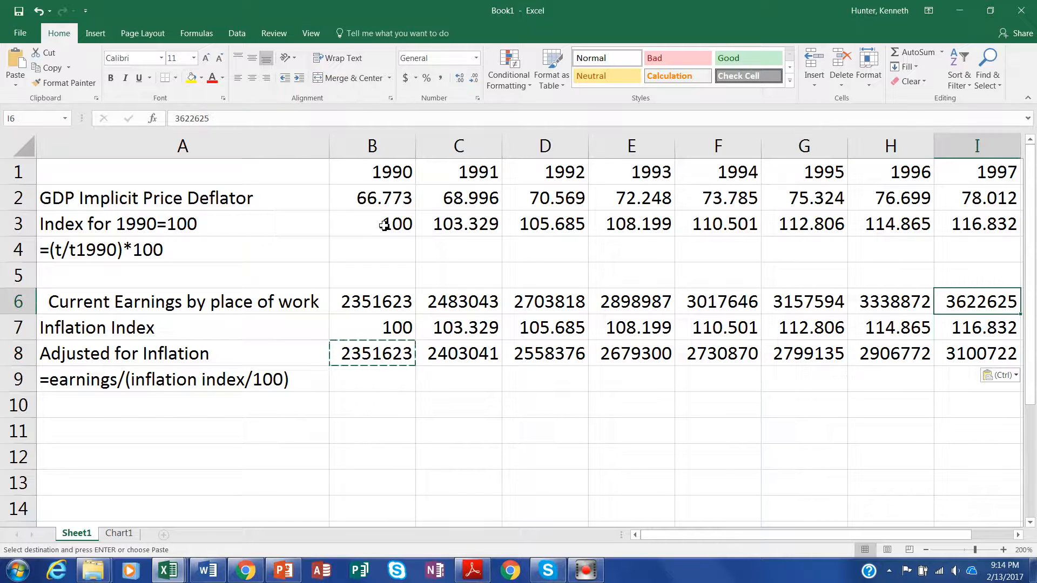
- Compare current and adjusted earnings back at 1990, and view both series on the Chart1 sheet
{"action": "key", "text": "Left"}
{"action": "key", "text": "Left"}
{"action": "key", "text": "Left"}
{"action": "key", "text": "Left"}
{"action": "key", "text": "Left"}
{"action": "key", "text": "Left"}
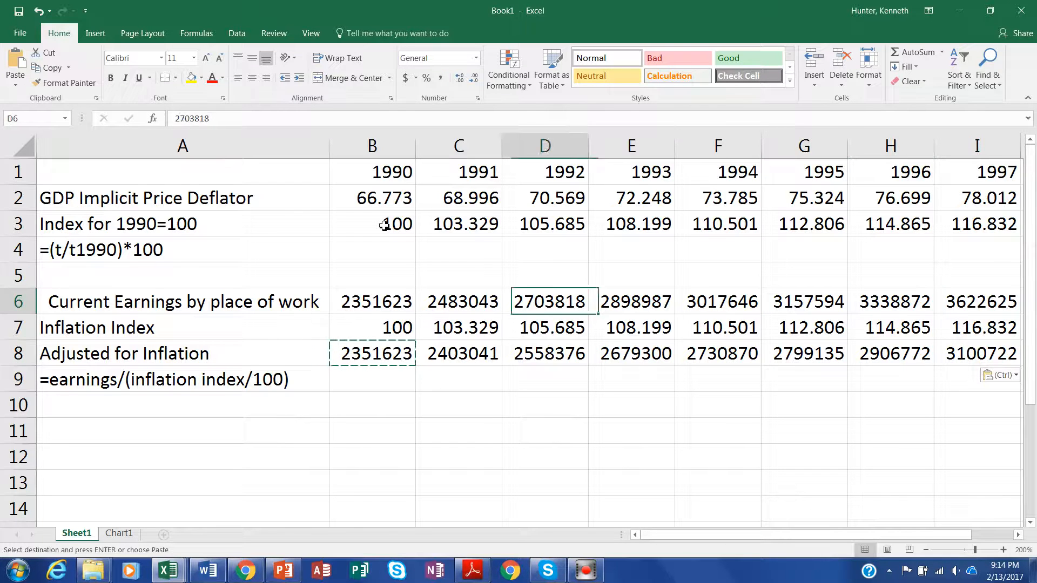
{"action": "key", "text": "Left"}
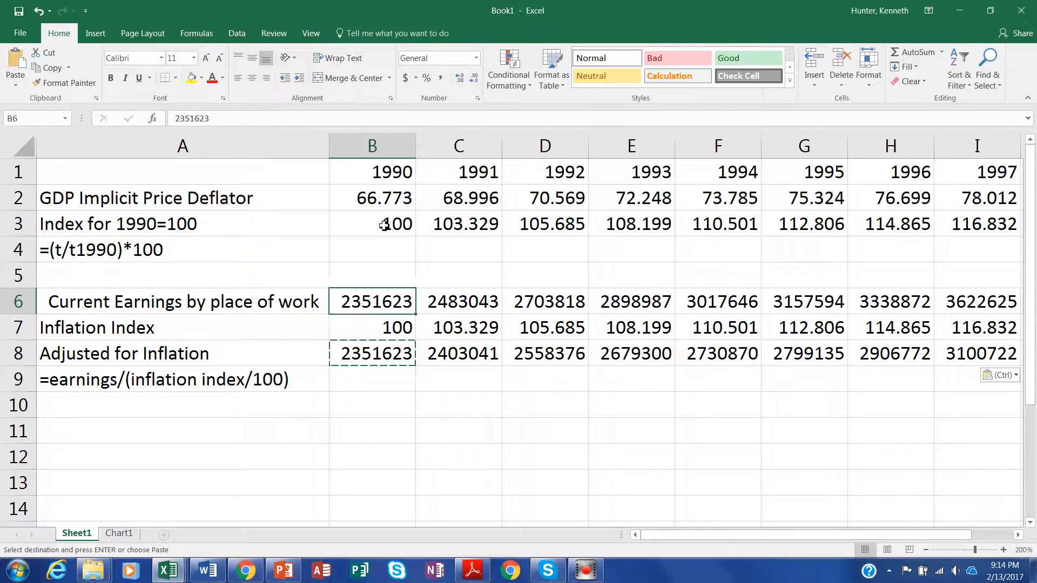
{"action": "key", "text": "Down"}
{"action": "key", "text": "Down"}
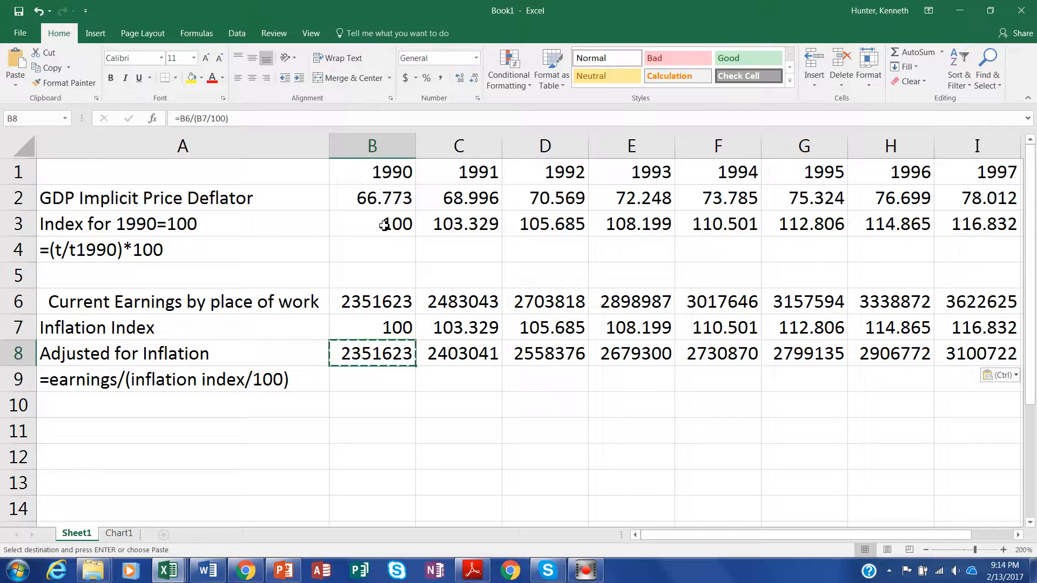
{"action": "left_click", "coordinate": [116, 534]}
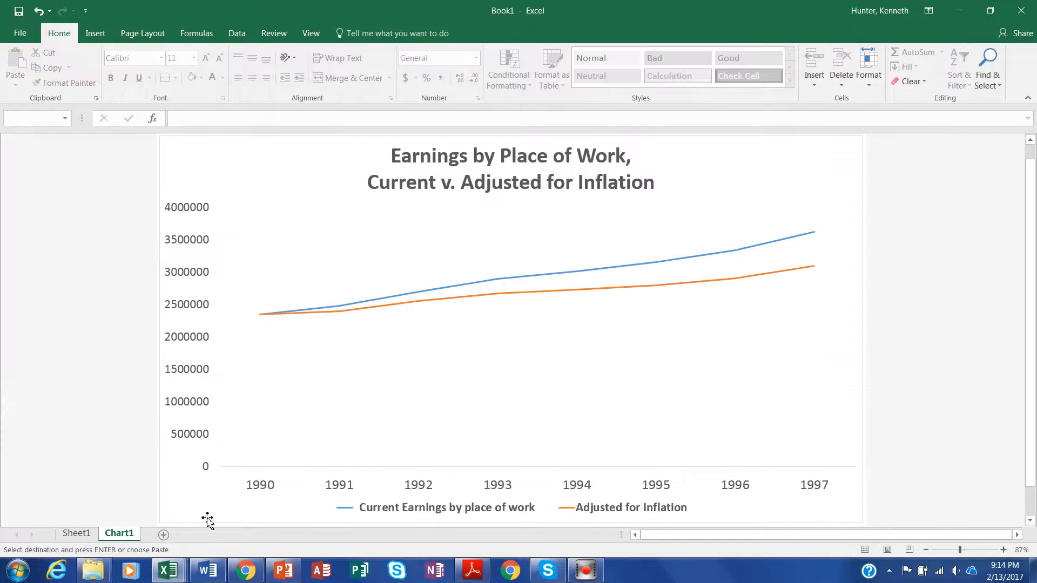
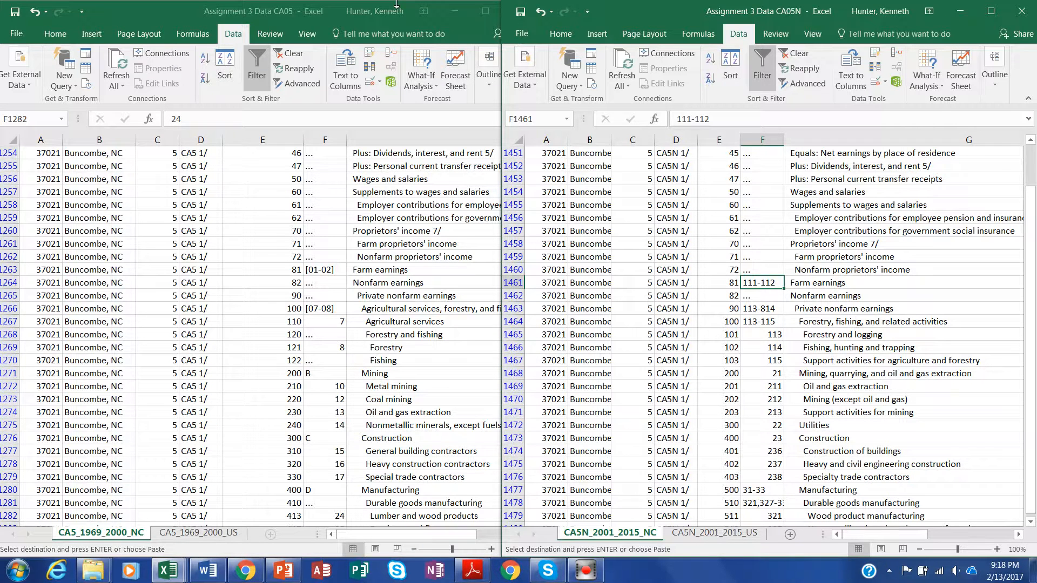
- Compare line code 35, Earnings by place of work, for Buncombe, NC in the CA05 and CA05N workbooks
{"action": "left_click", "coordinate": [239, 162]}
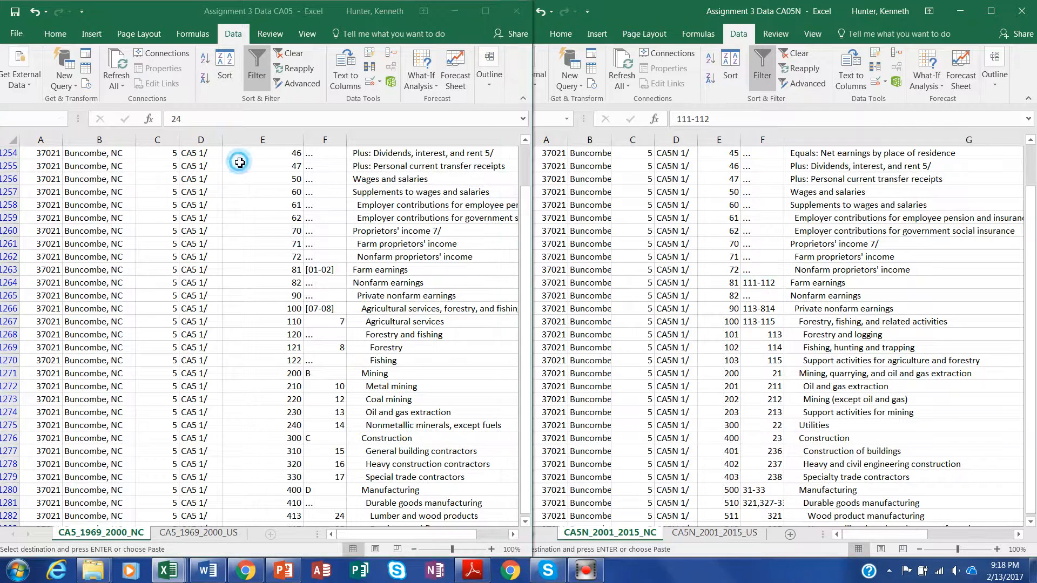
{"action": "left_click_drag", "start_coordinate": [533, 208], "coordinate": [536, 157]}
{"action": "left_click", "coordinate": [813, 232]}
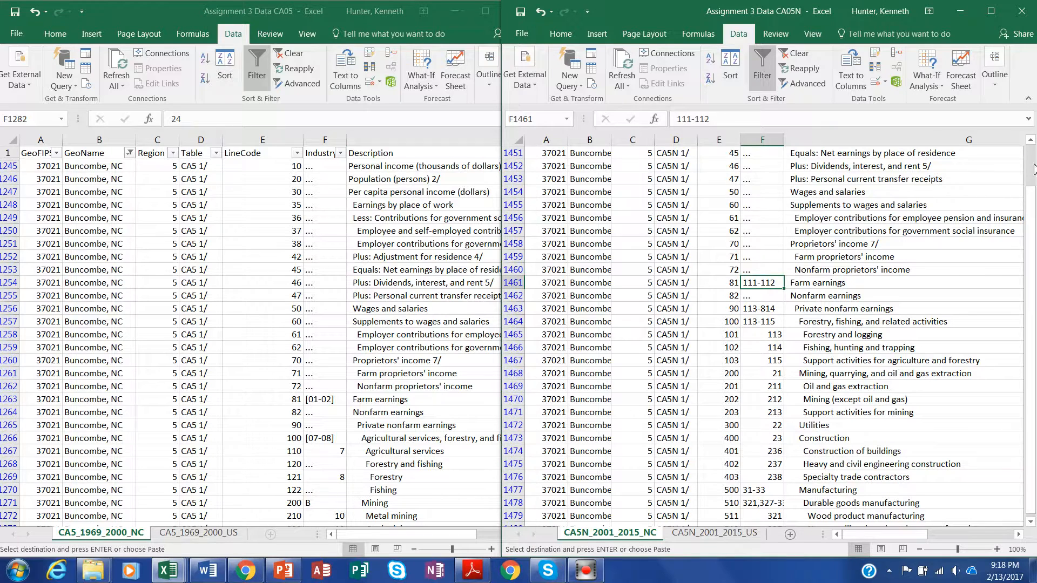
{"action": "scroll", "coordinate": [1031, 151], "scroll_direction": "up", "scroll_amount": 3}
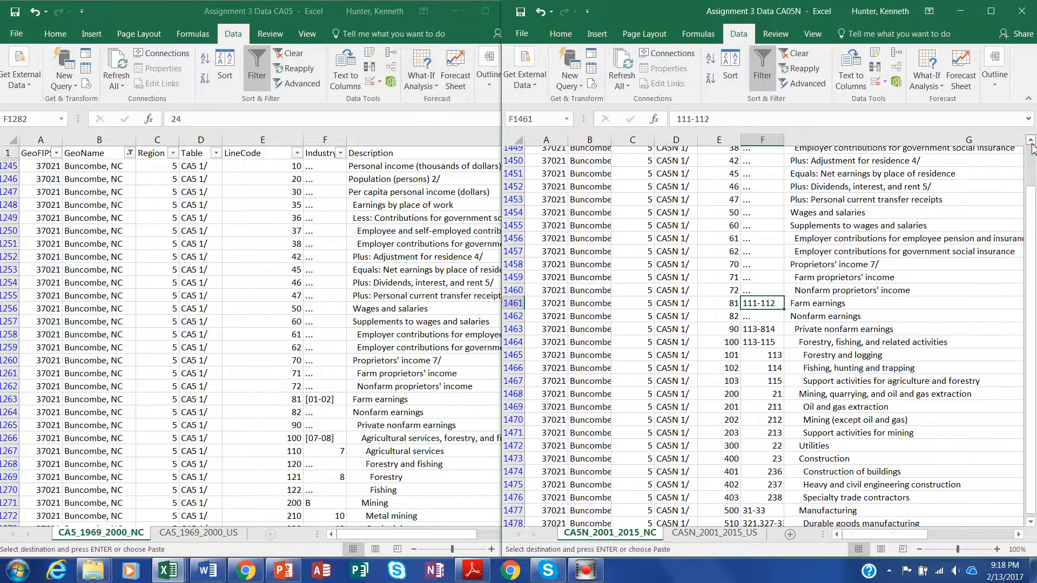
{"action": "left_click", "coordinate": [260, 182]}
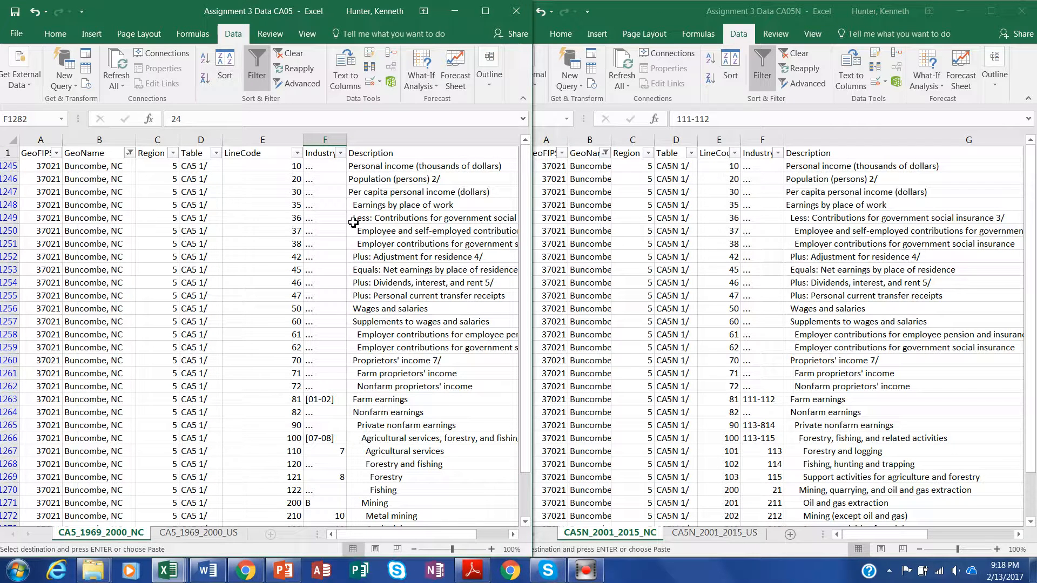
{"action": "left_click", "coordinate": [282, 210]}
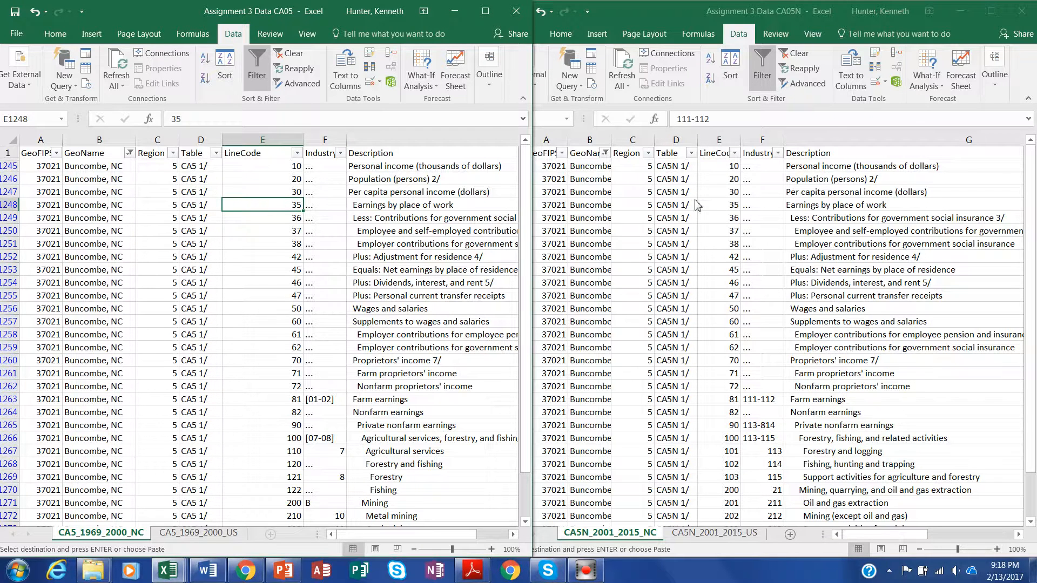
{"action": "left_click", "coordinate": [728, 203]}
{"action": "left_click", "coordinate": [726, 204]}
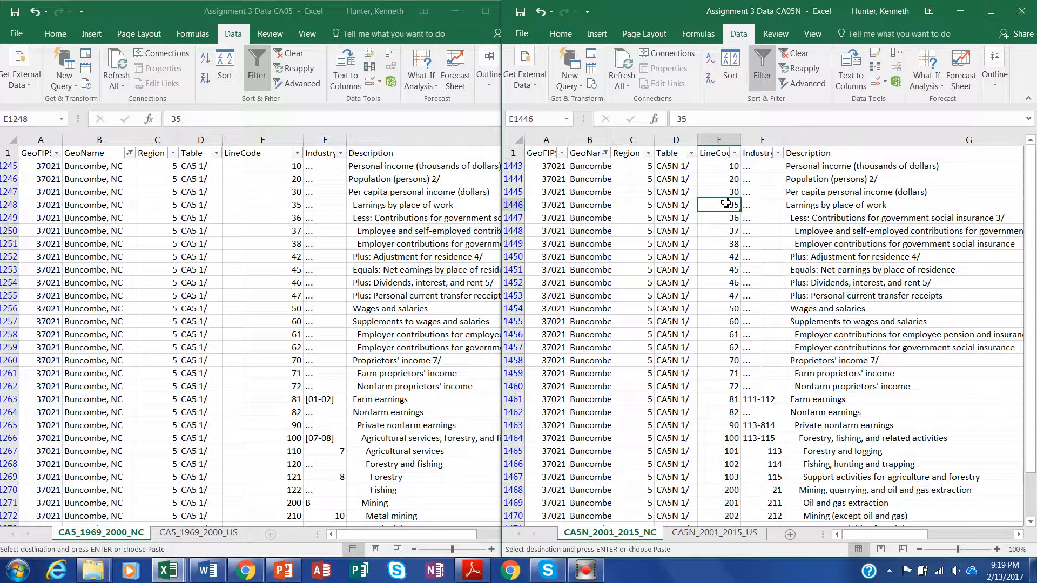
- Inspect the line code and industry classification of Farm earnings in the CA05 data, against the CA05N row
{"action": "left_click", "coordinate": [368, 375]}
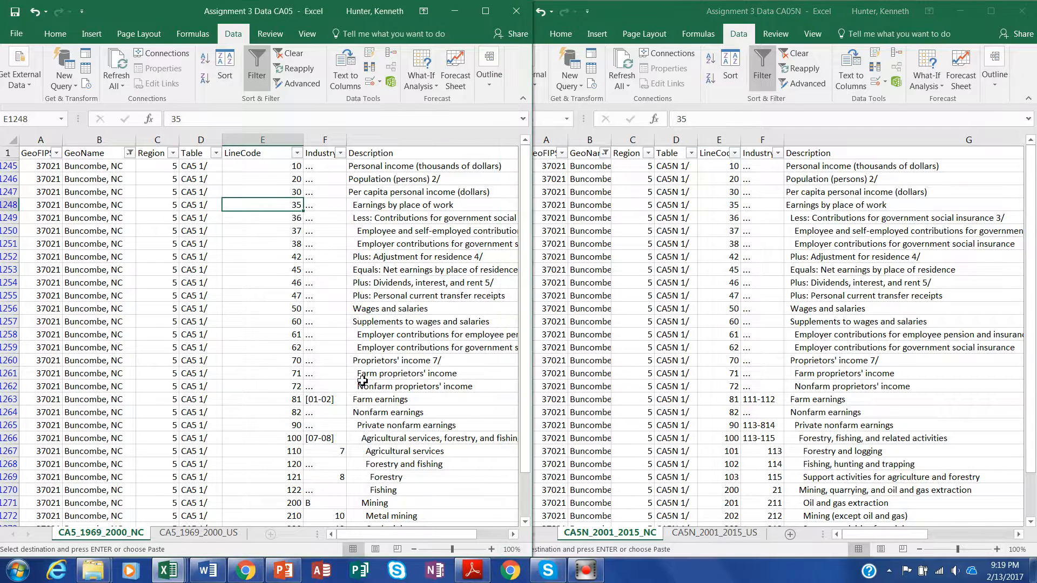
{"action": "left_click", "coordinate": [333, 401]}
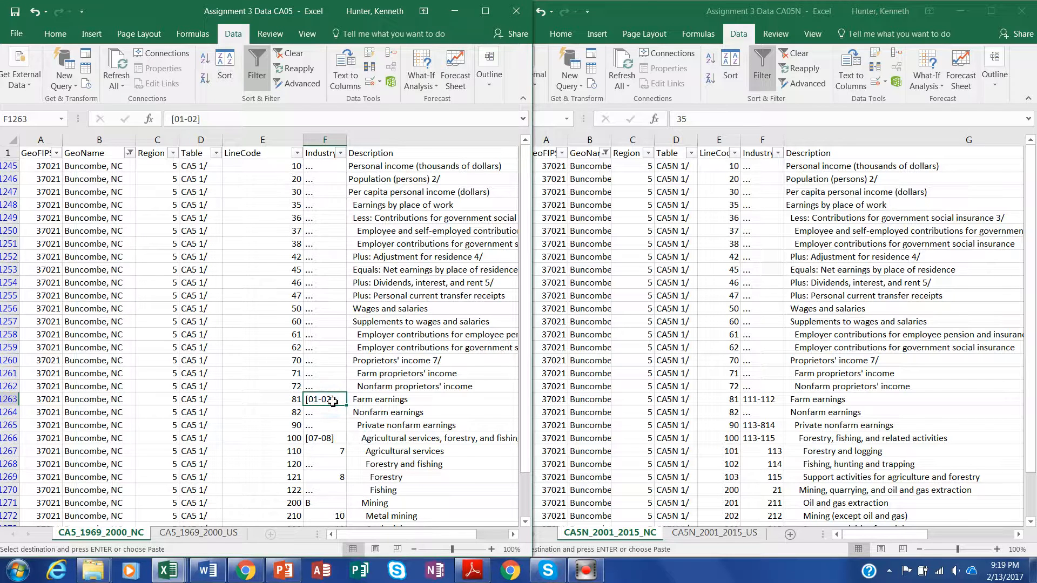
{"action": "key", "text": "Down"}
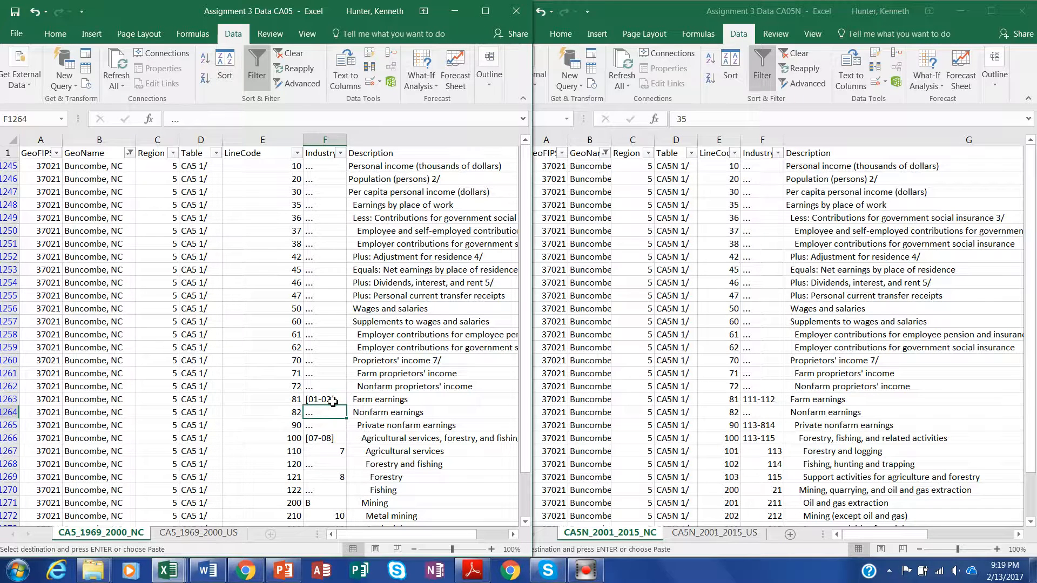
{"action": "left_click", "coordinate": [333, 401]}
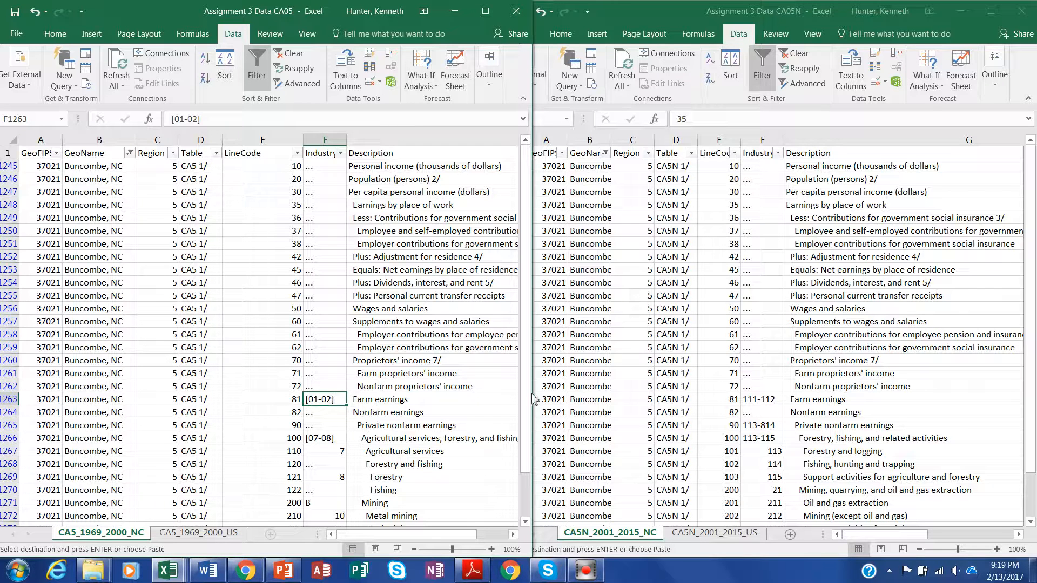
{"action": "left_click", "coordinate": [293, 400]}
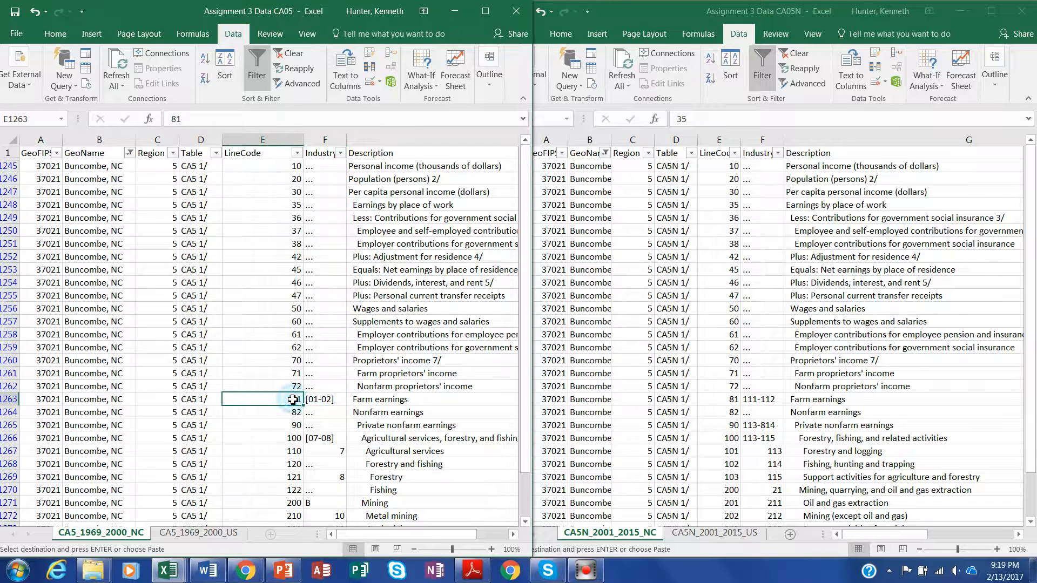
{"action": "left_click", "coordinate": [327, 400]}
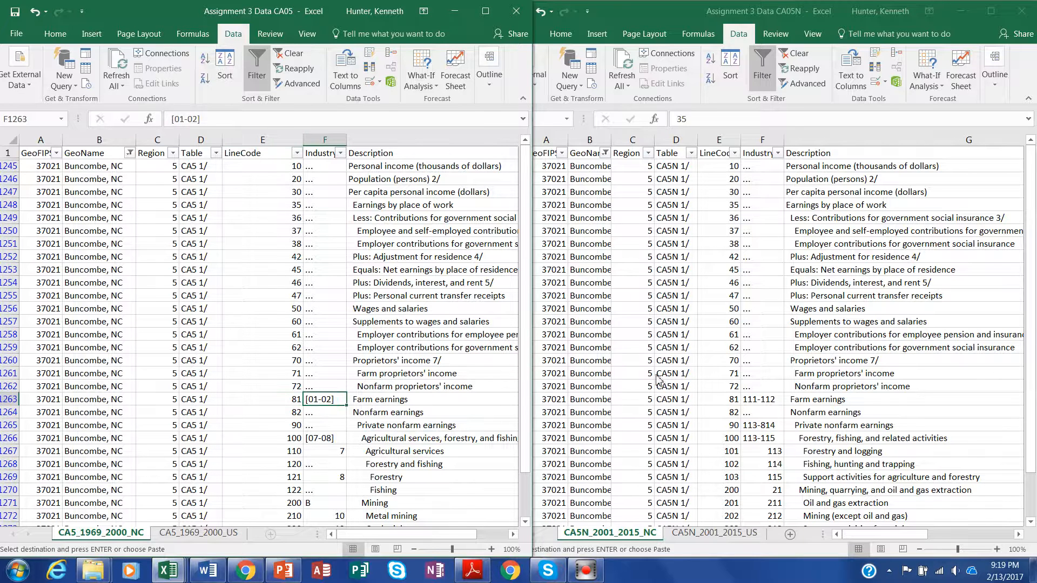
- Look through the CA05 industry classifications around Agricultural services, and trace the Farm earnings row back to its line code
{"action": "left_click", "coordinate": [404, 452]}
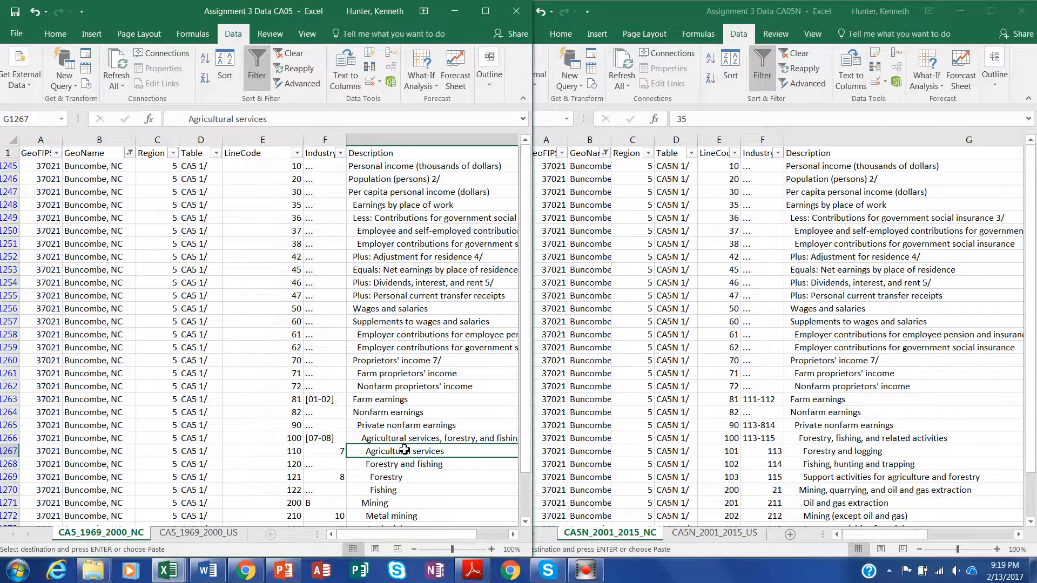
{"action": "key", "text": "Left"}
{"action": "key", "text": "Down"}
{"action": "key", "text": "Down"}
{"action": "key", "text": "Down"}
{"action": "key", "text": "Down"}
{"action": "key", "text": "Down"}
{"action": "key", "text": "Down"}
{"action": "key", "text": "Down"}
{"action": "key", "text": "Up"}
{"action": "key", "text": "Up"}
{"action": "key", "text": "Up"}
{"action": "key", "text": "Up"}
{"action": "key", "text": "Up"}
{"action": "key", "text": "Up"}
{"action": "key", "text": "Up"}
{"action": "key", "text": "Up"}
{"action": "key", "text": "Up"}
{"action": "key", "text": "Up"}
{"action": "key", "text": "Up"}
{"action": "key", "text": "Right"}
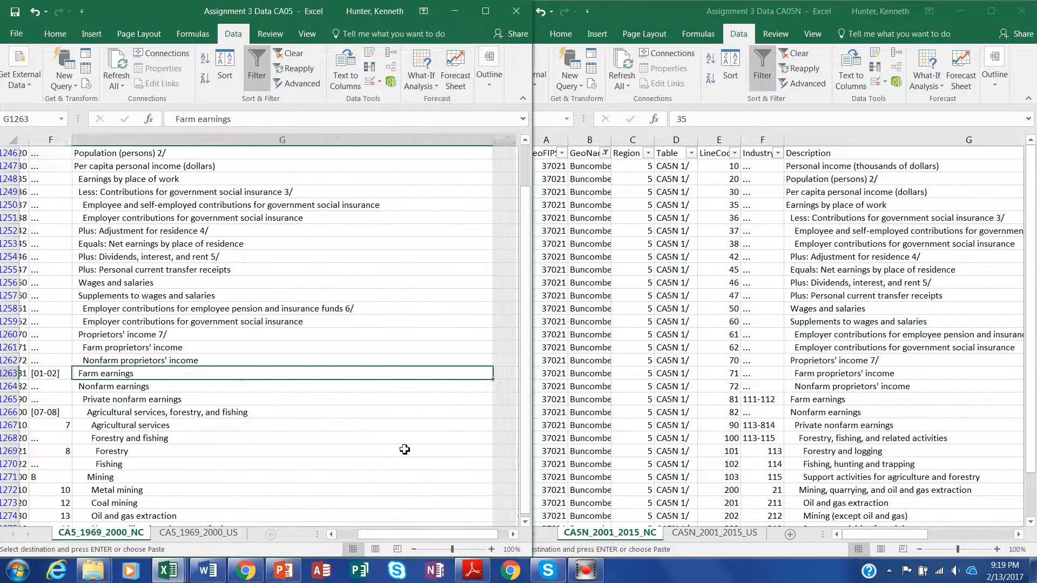
{"action": "key", "text": "Left"}
{"action": "key", "text": "Left"}
{"action": "key", "text": "Left"}
{"action": "key", "text": "Left"}
{"action": "key", "text": "Left"}
{"action": "key", "text": "Left"}
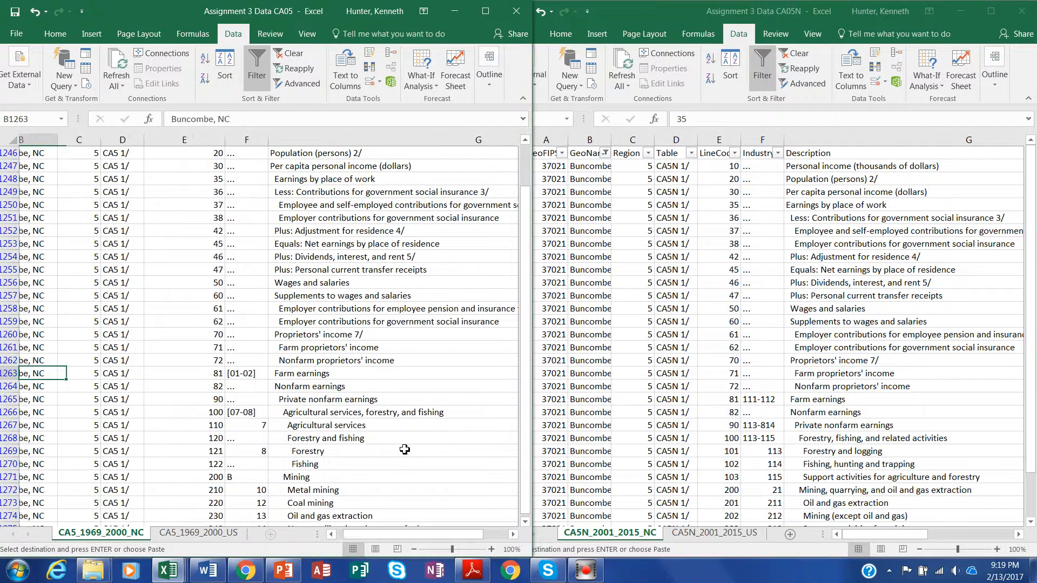
{"action": "key", "text": "Right"}
{"action": "key", "text": "Right"}
{"action": "key", "text": "Right"}
{"action": "key", "text": "Right"}
{"action": "key", "text": "Right"}
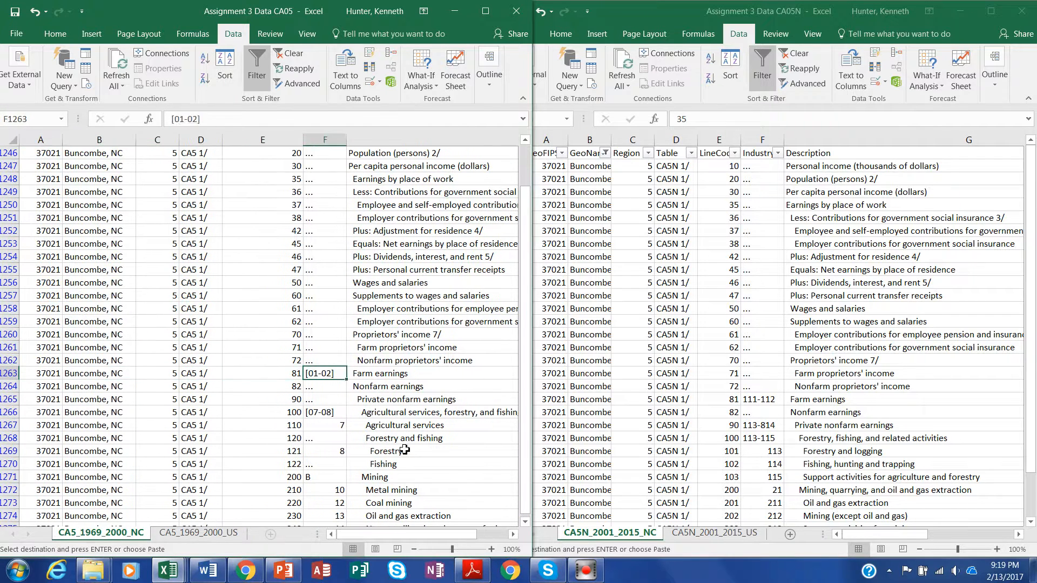
{"action": "key", "text": "Left"}
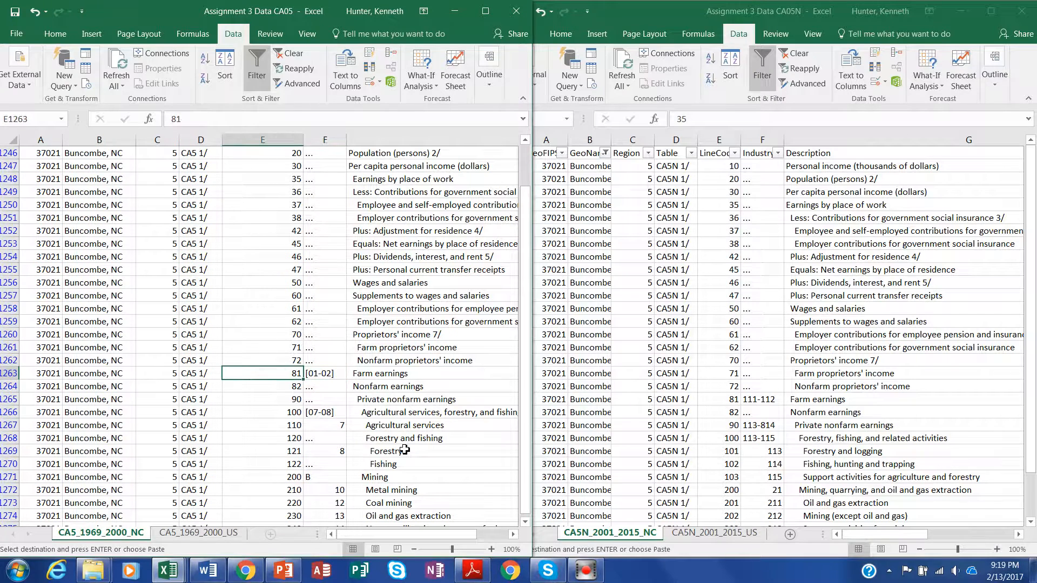
- Examine the CA05N line codes and industry classifications from Farm earnings down to Manufacturing
{"action": "left_click", "coordinate": [1031, 522]}
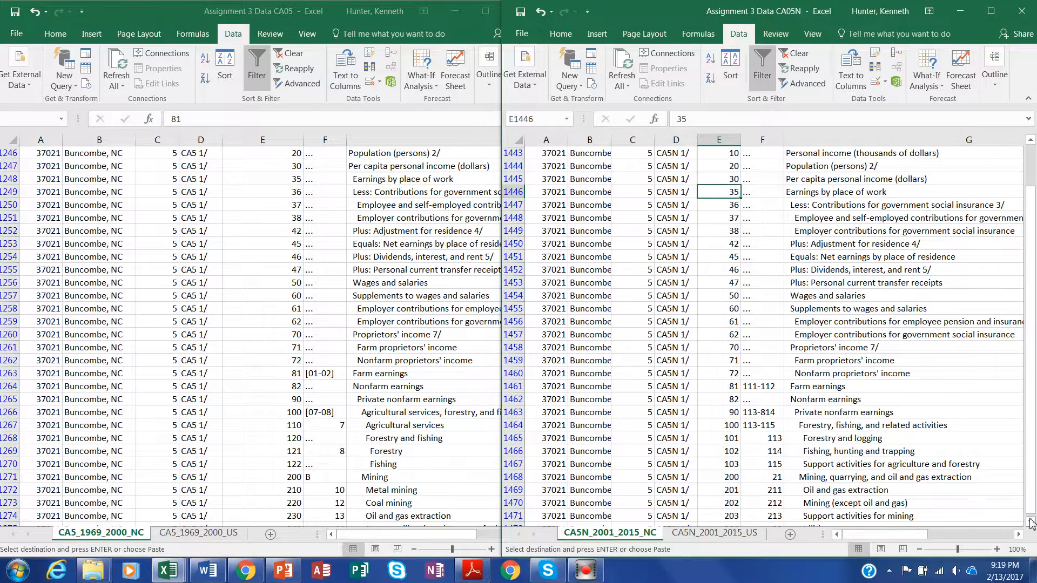
{"action": "left_click", "coordinate": [1031, 522]}
{"action": "left_click", "coordinate": [1031, 522]}
{"action": "left_click", "coordinate": [1030, 521]}
{"action": "left_click", "coordinate": [1030, 522]}
{"action": "left_click", "coordinate": [1030, 522]}
{"action": "left_click", "coordinate": [1031, 522]}
{"action": "left_click", "coordinate": [1030, 522]}
{"action": "left_click", "coordinate": [1031, 521]}
{"action": "left_click", "coordinate": [1031, 522]}
{"action": "left_click", "coordinate": [1030, 522]}
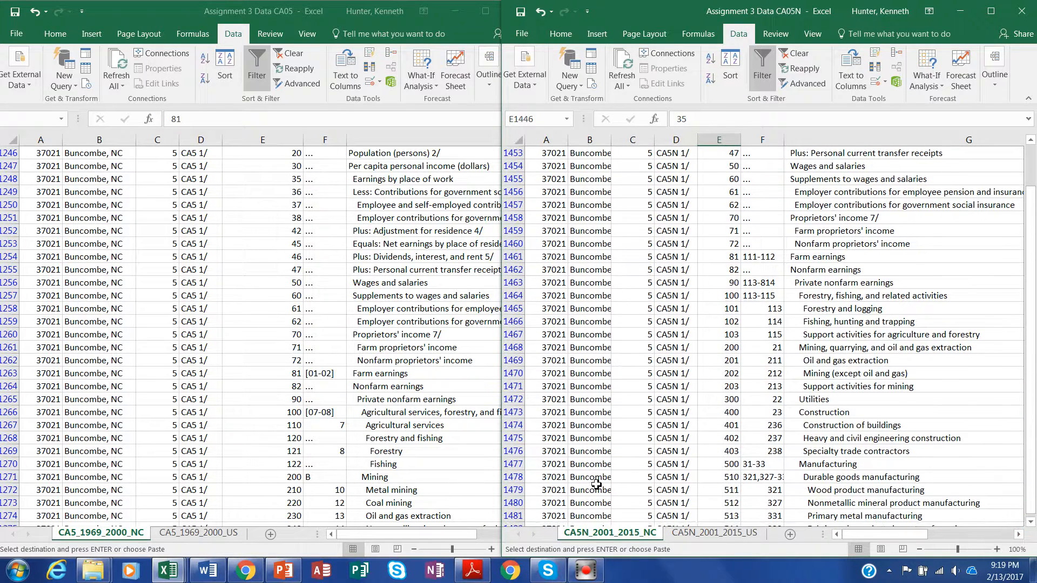
- Examine the CA05 industry rows through Manufacturing, and inspect the line code and industry classification of Mining
{"action": "left_click", "coordinate": [392, 509]}
{"action": "left_click", "coordinate": [525, 522]}
{"action": "left_click", "coordinate": [525, 522]}
{"action": "left_click", "coordinate": [525, 522]}
{"action": "left_click", "coordinate": [525, 521]}
{"action": "left_click", "coordinate": [525, 522]}
{"action": "left_click", "coordinate": [525, 522]}
{"action": "left_click", "coordinate": [525, 522]}
{"action": "left_click", "coordinate": [525, 522]}
{"action": "left_click", "coordinate": [525, 522]}
{"action": "left_click", "coordinate": [525, 522]}
{"action": "left_click", "coordinate": [525, 522]}
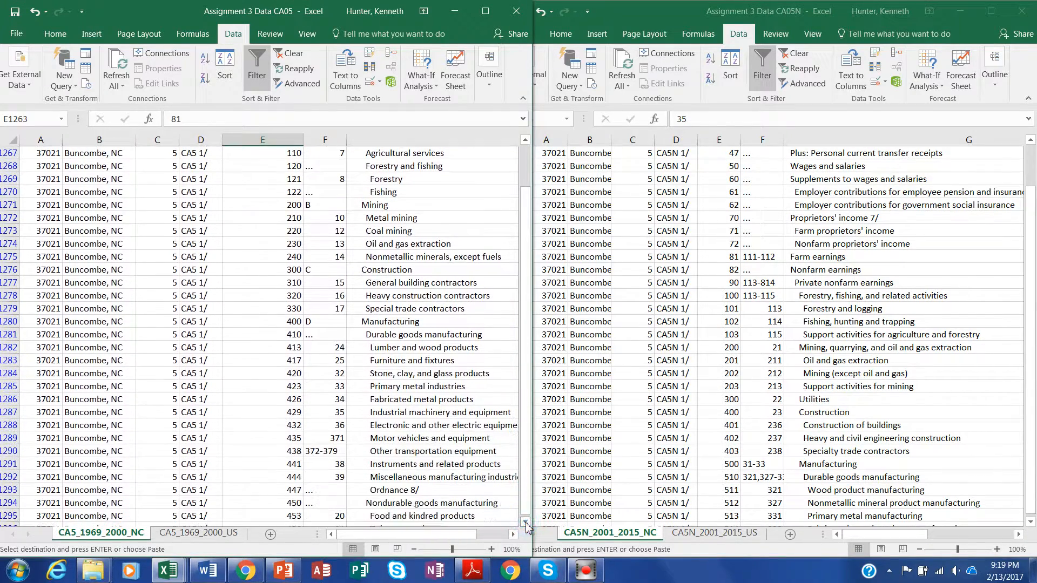
{"action": "left_click", "coordinate": [289, 205]}
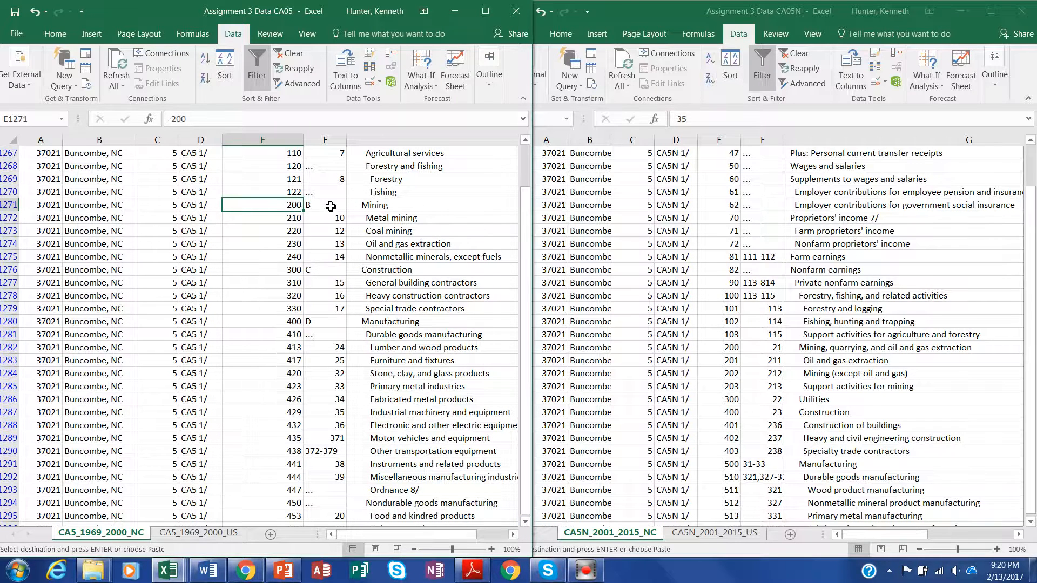
{"action": "mouse_move", "coordinate": [527, 217]}
{"action": "left_mouse_down"}
{"action": "mouse_move", "coordinate": [523, 194]}
{"action": "mouse_move", "coordinate": [523, 232]}
{"action": "mouse_move", "coordinate": [524, 217]}
{"action": "left_mouse_up"}
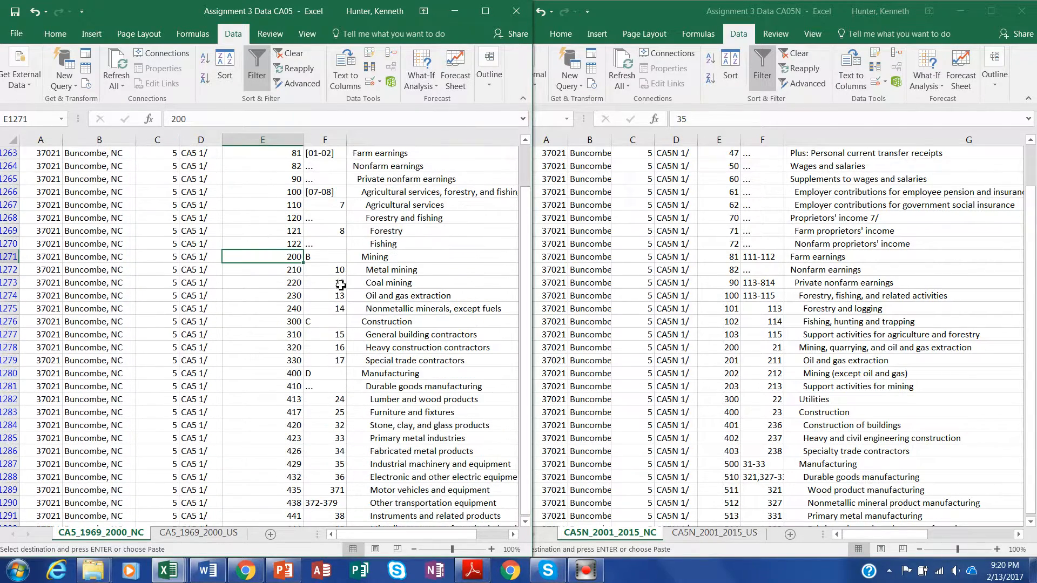
{"action": "left_click", "coordinate": [329, 257]}
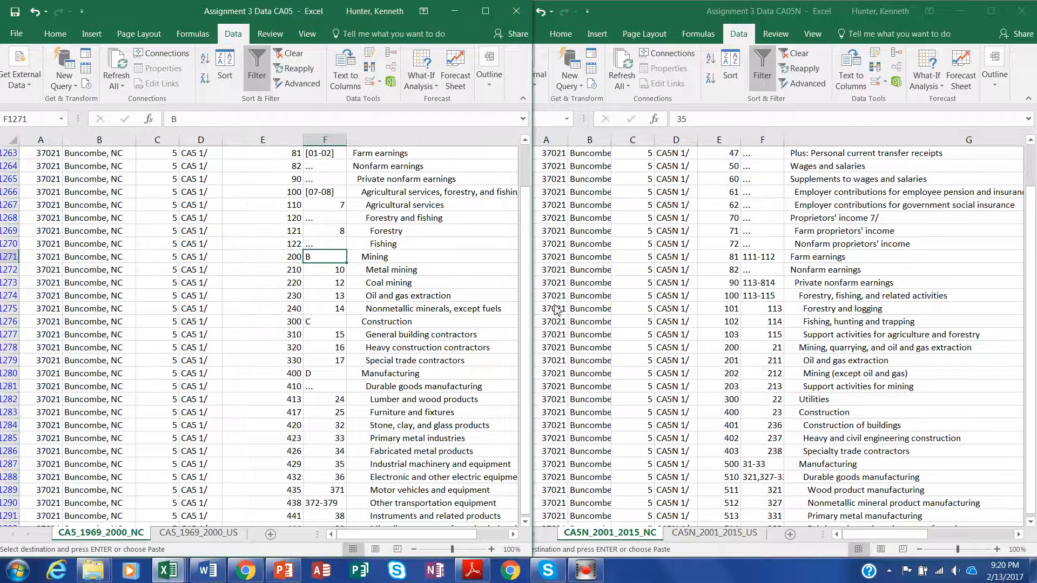
- Inspect the CA05N line code for Mining, quarrying, and oil and gas extraction, and the industry codes from there through Utilities to Construction
{"action": "left_click", "coordinate": [731, 286]}
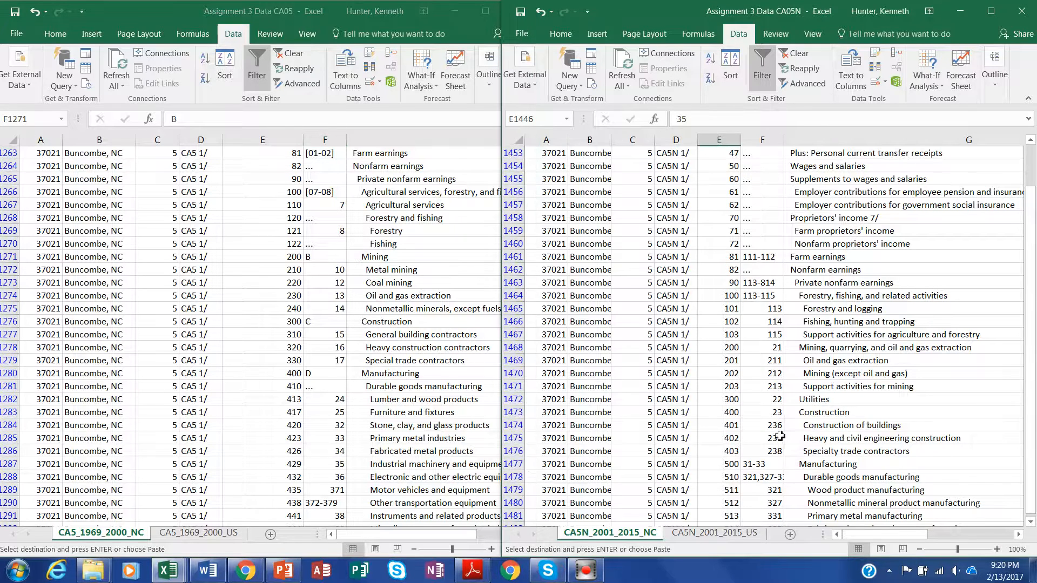
{"action": "left_click", "coordinate": [732, 346]}
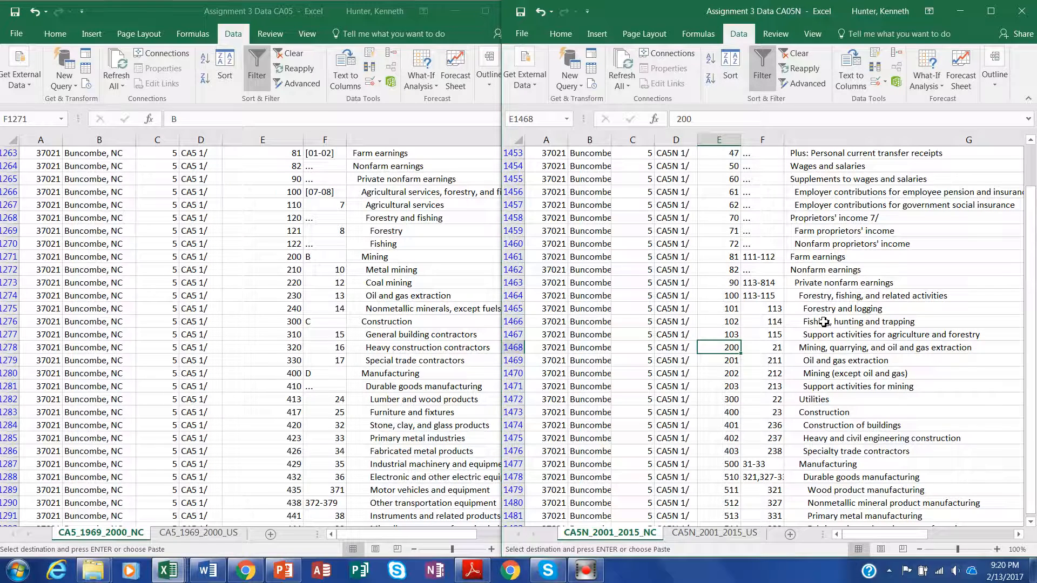
{"action": "key", "text": "Right"}
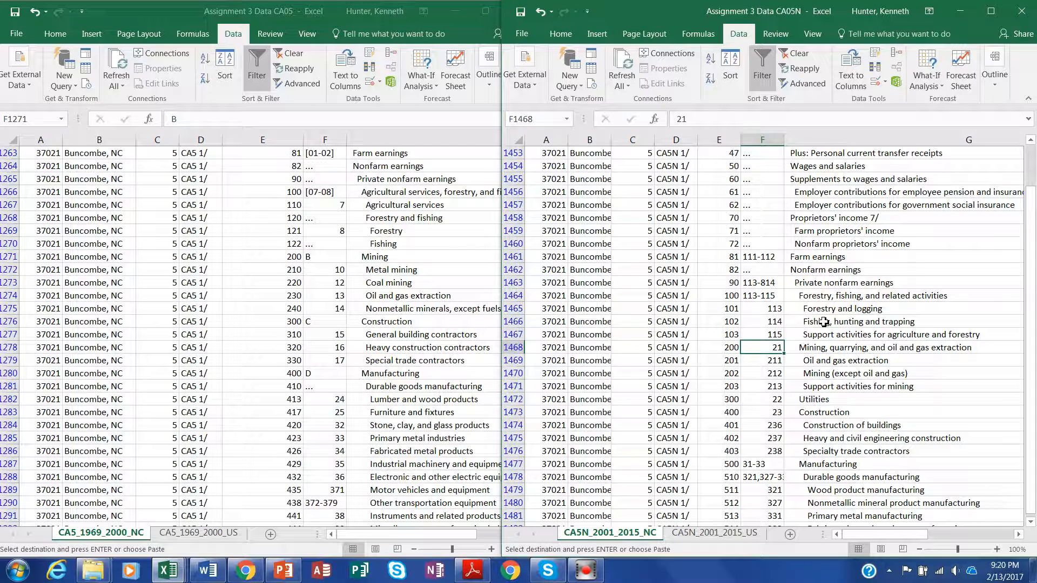
{"action": "key", "text": "Down"}
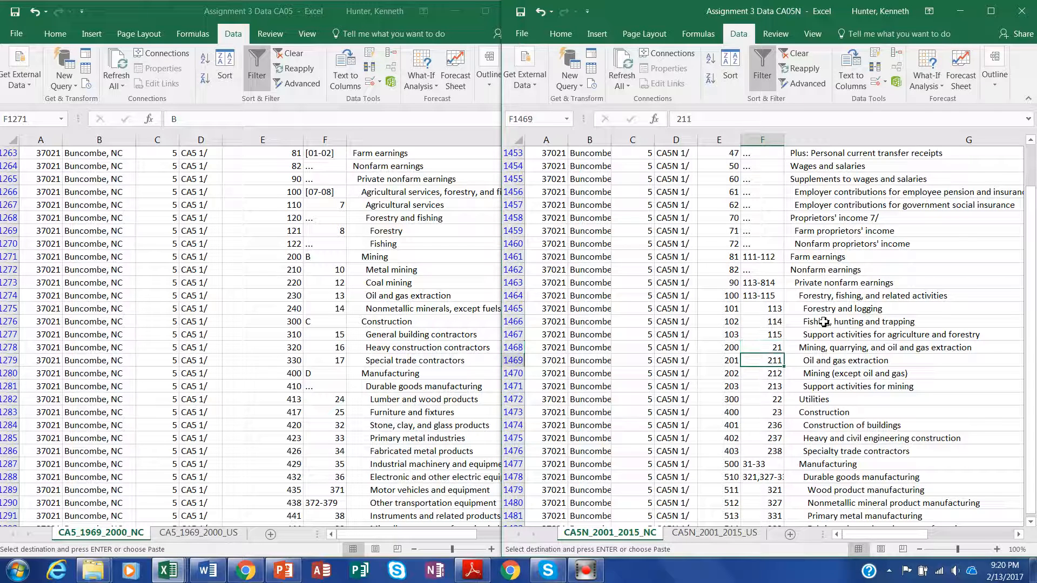
{"action": "key", "text": "Down"}
{"action": "key", "text": "Down"}
{"action": "key", "text": "Down"}
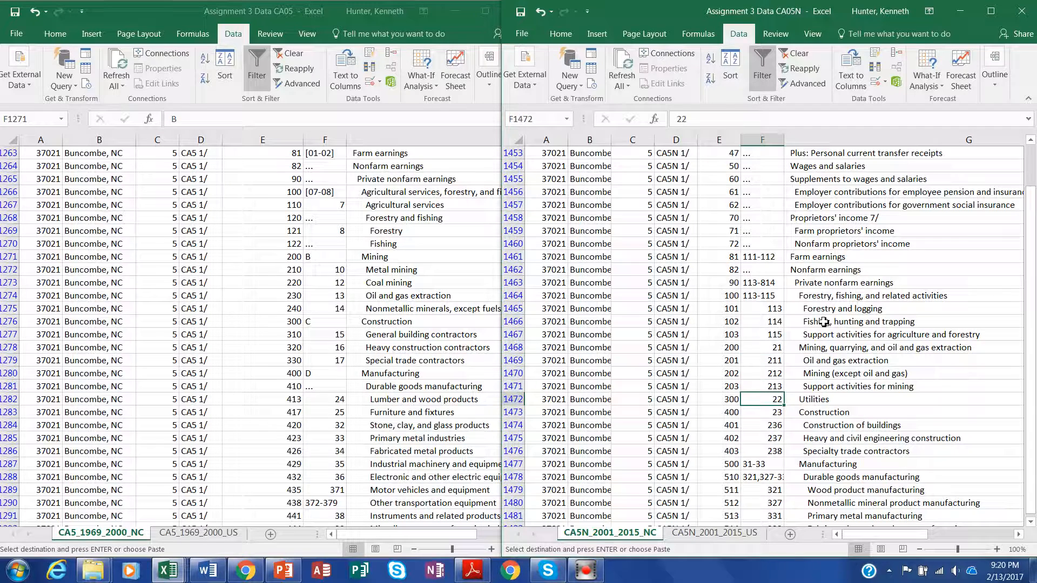
{"action": "key", "text": "Down"}
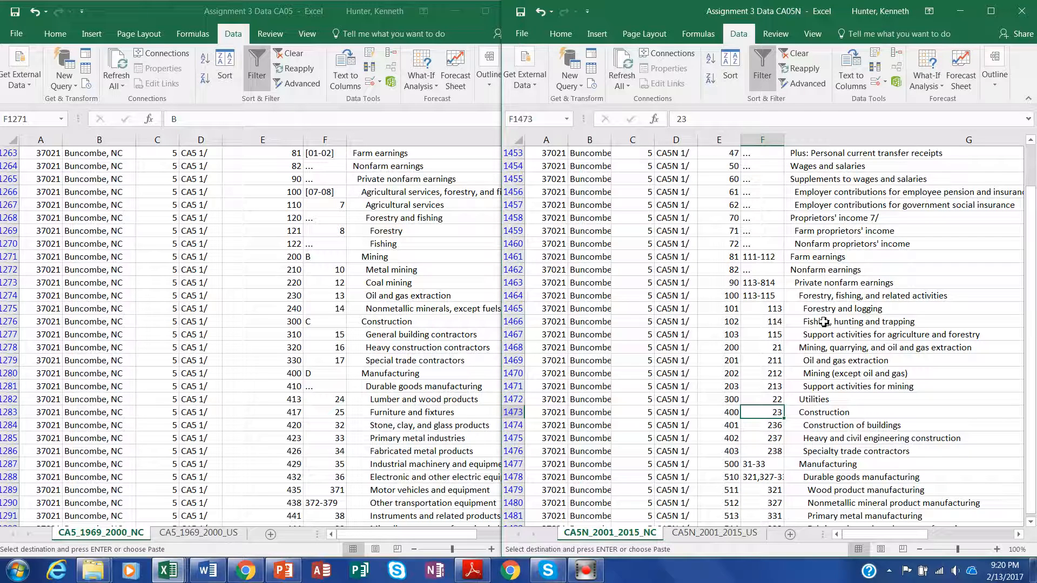
- Inspect the CA05 industry classification for Construction, and review the CA05N rows around Construction and Manufacturing
{"action": "left_click", "coordinate": [374, 433]}
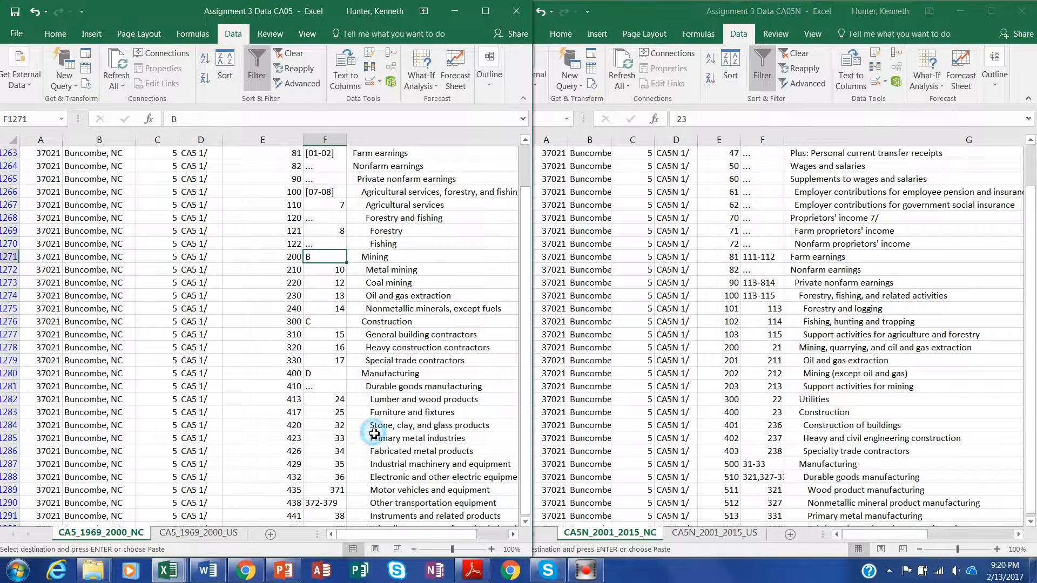
{"action": "left_click", "coordinate": [318, 323]}
{"action": "mouse_move", "coordinate": [527, 301]}
{"action": "left_mouse_down"}
{"action": "mouse_move", "coordinate": [526, 286]}
{"action": "mouse_move", "coordinate": [528, 296]}
{"action": "left_mouse_up"}
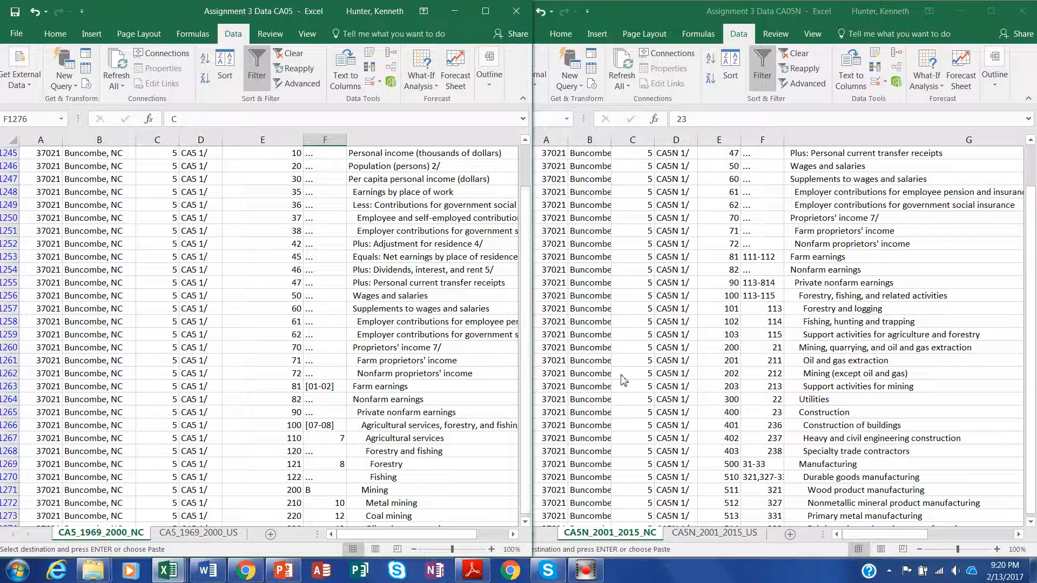
{"action": "left_click", "coordinate": [744, 435]}
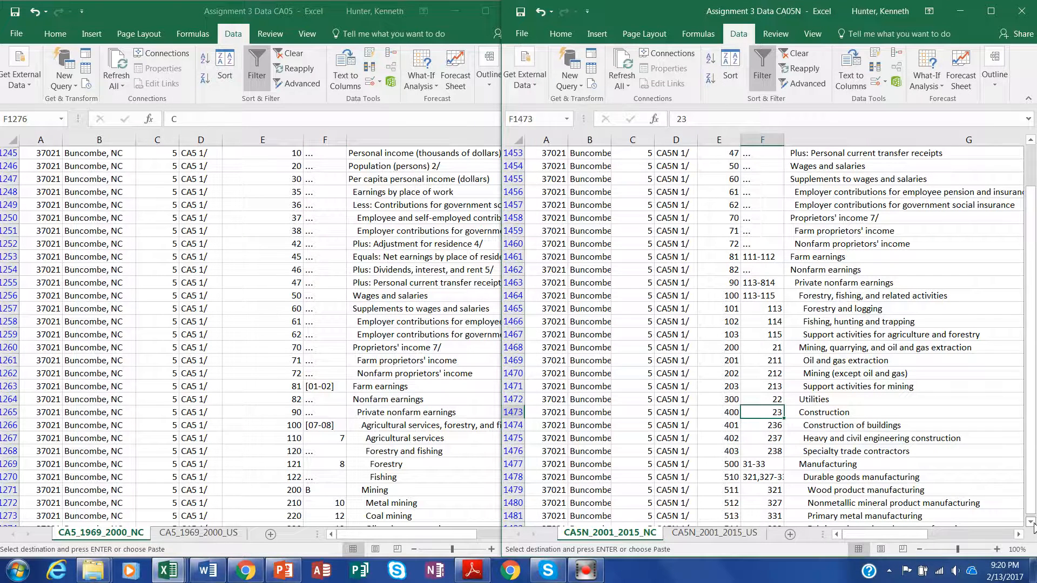
{"action": "left_click", "coordinate": [1031, 522]}
{"action": "left_click", "coordinate": [1031, 522]}
{"action": "left_click", "coordinate": [1030, 521]}
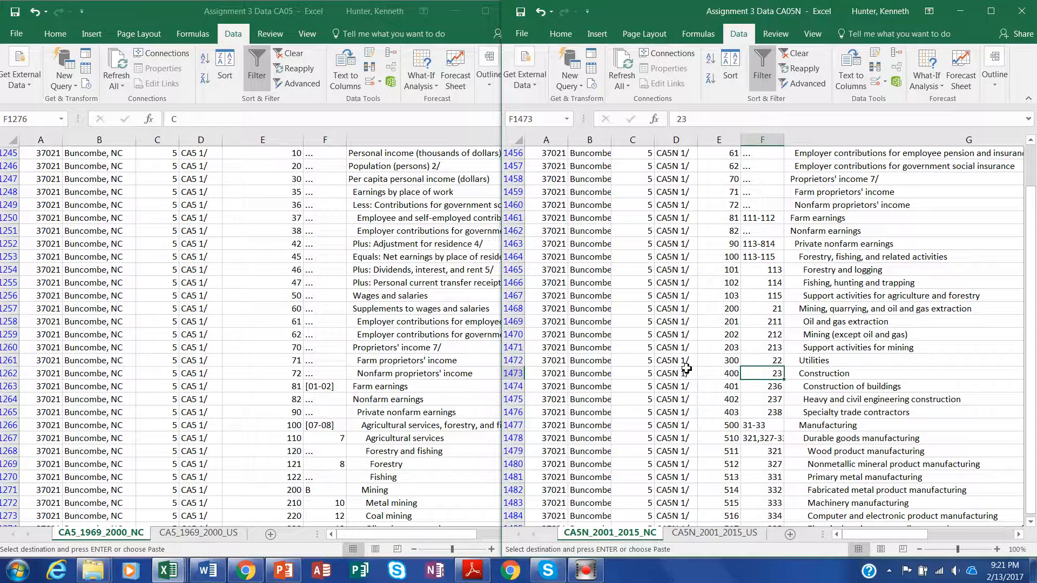
- Compare the Construction rows in CA05 and CA05N side by side, and open the CA5N_2001_2015_US sheet
{"action": "left_click", "coordinate": [459, 415]}
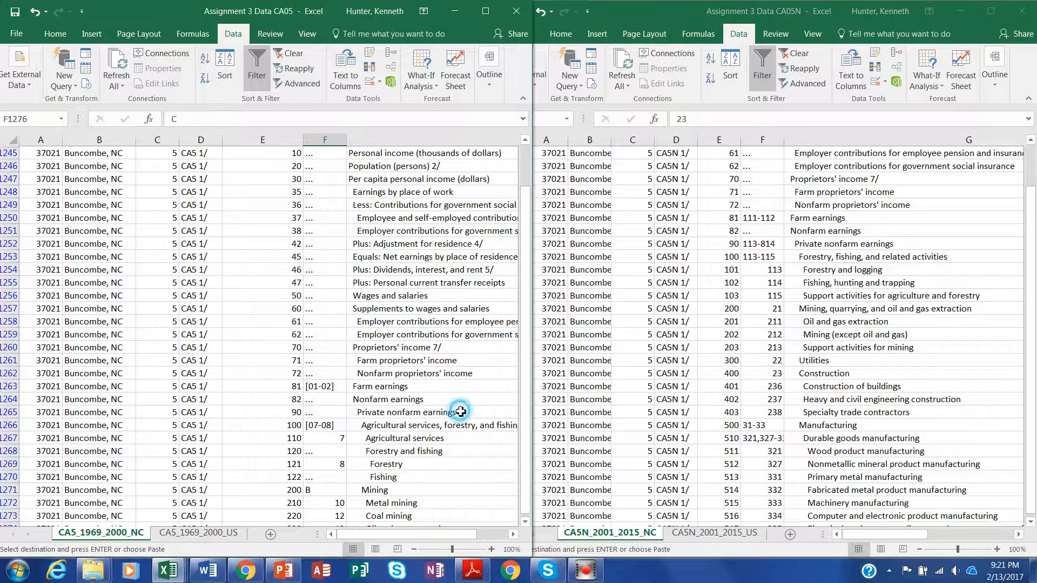
{"action": "left_click", "coordinate": [525, 522]}
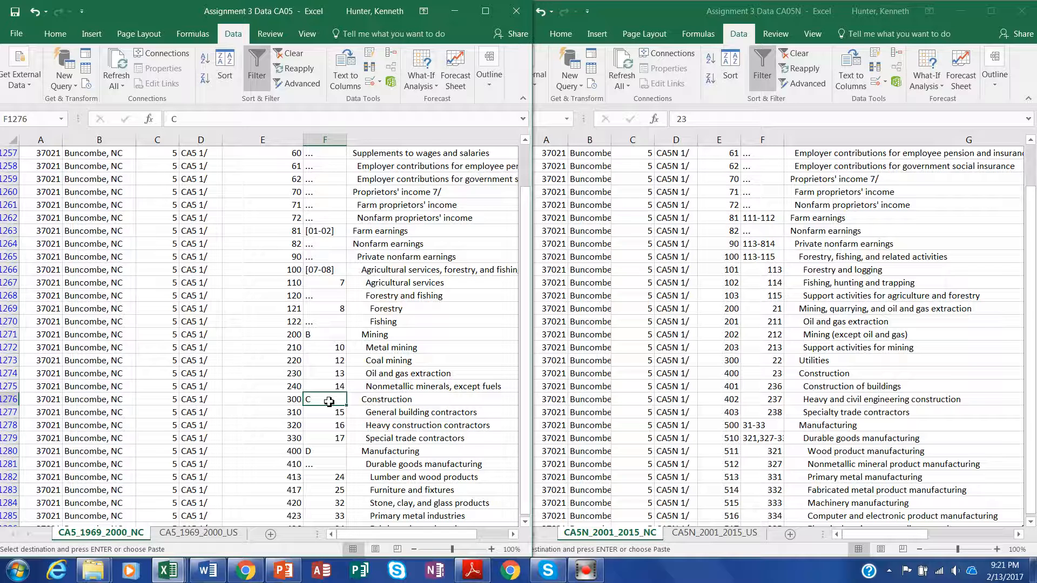
{"action": "left_click", "coordinate": [767, 374]}
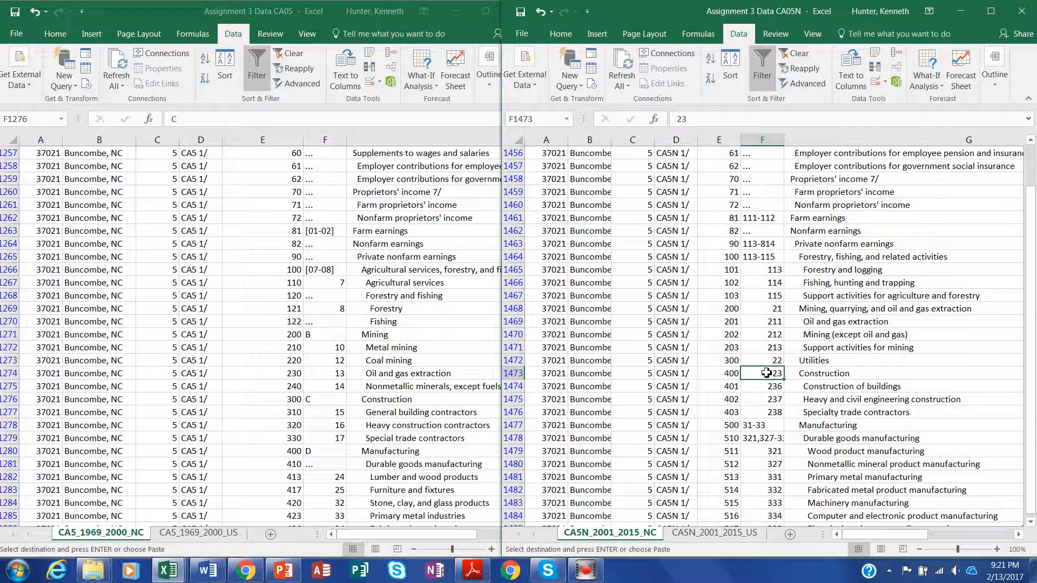
{"action": "left_click", "coordinate": [915, 374]}
{"action": "left_click", "coordinate": [773, 378]}
{"action": "left_click", "coordinate": [697, 535]}
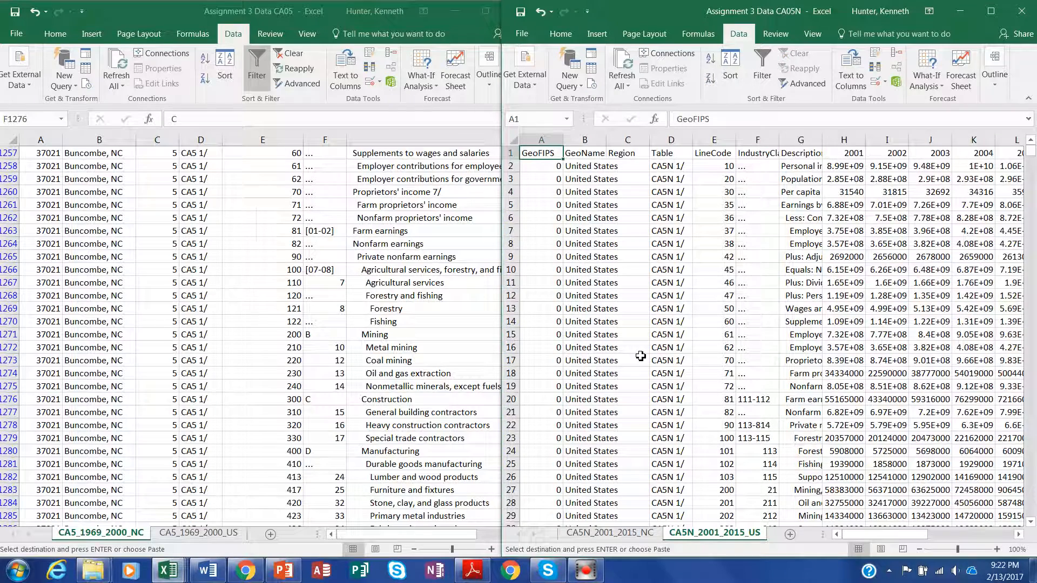